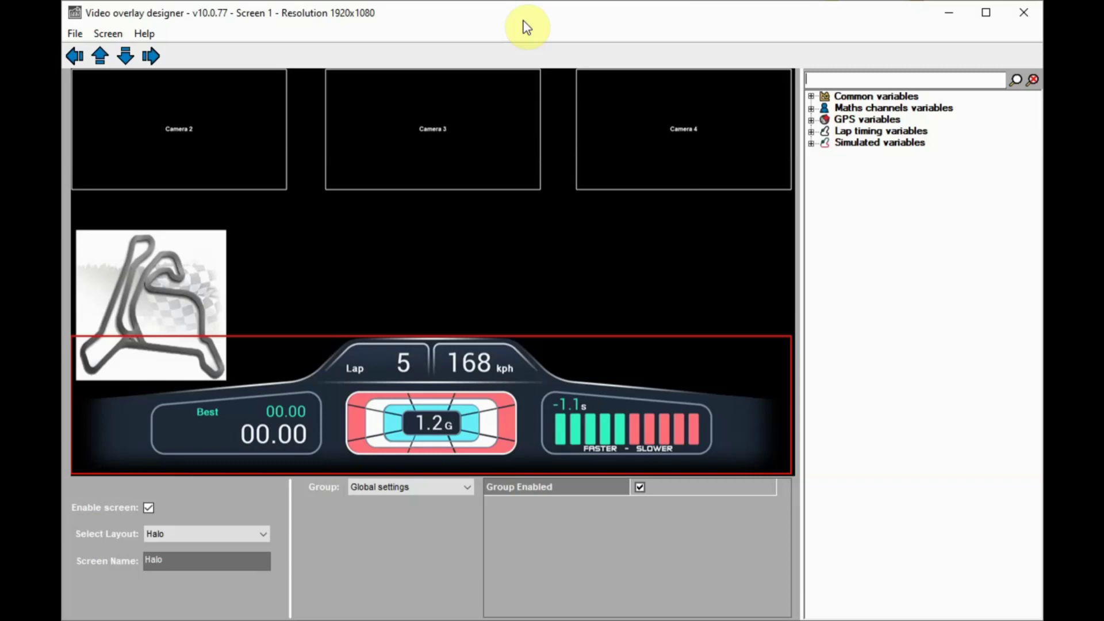
Load Data Screen 3, the Motorbike overlay with the Moto layout, for editing
{"action": "left_click", "coordinate": [109, 36]}
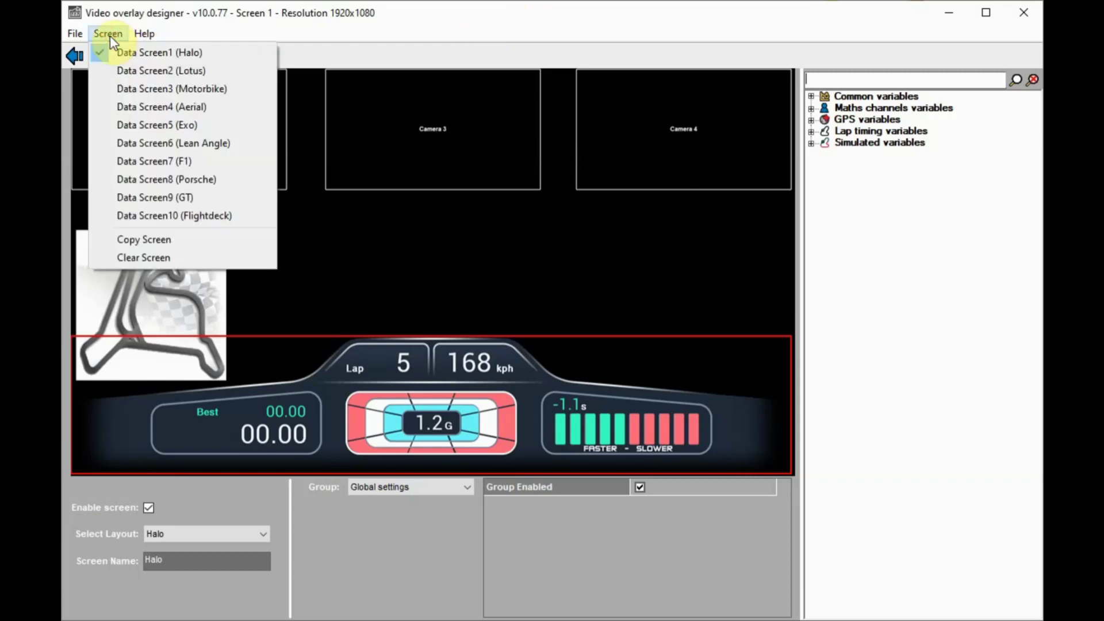
{"action": "left_click", "coordinate": [128, 91]}
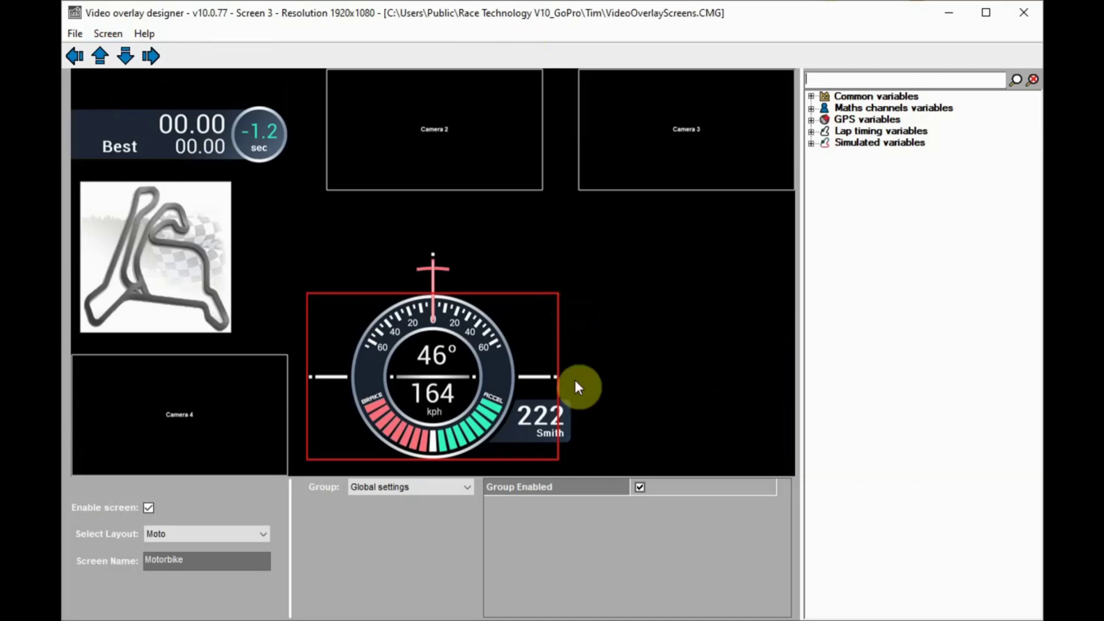
Nudge the Motorbike screen's track map one step right and one step down
{"action": "left_click", "coordinate": [221, 304]}
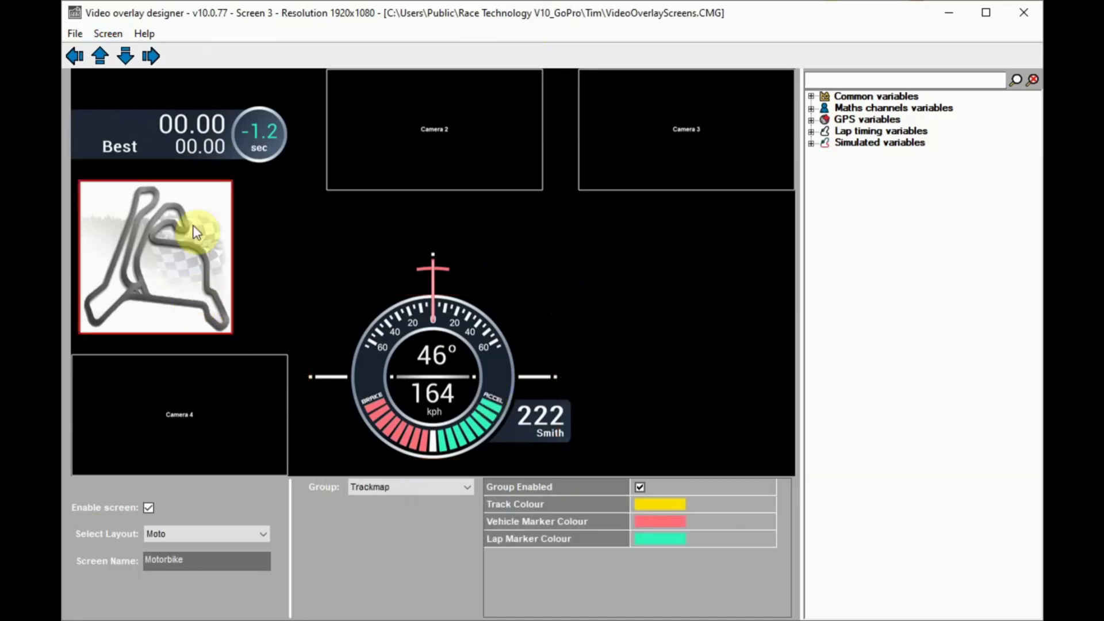
{"action": "left_click", "coordinate": [151, 57]}
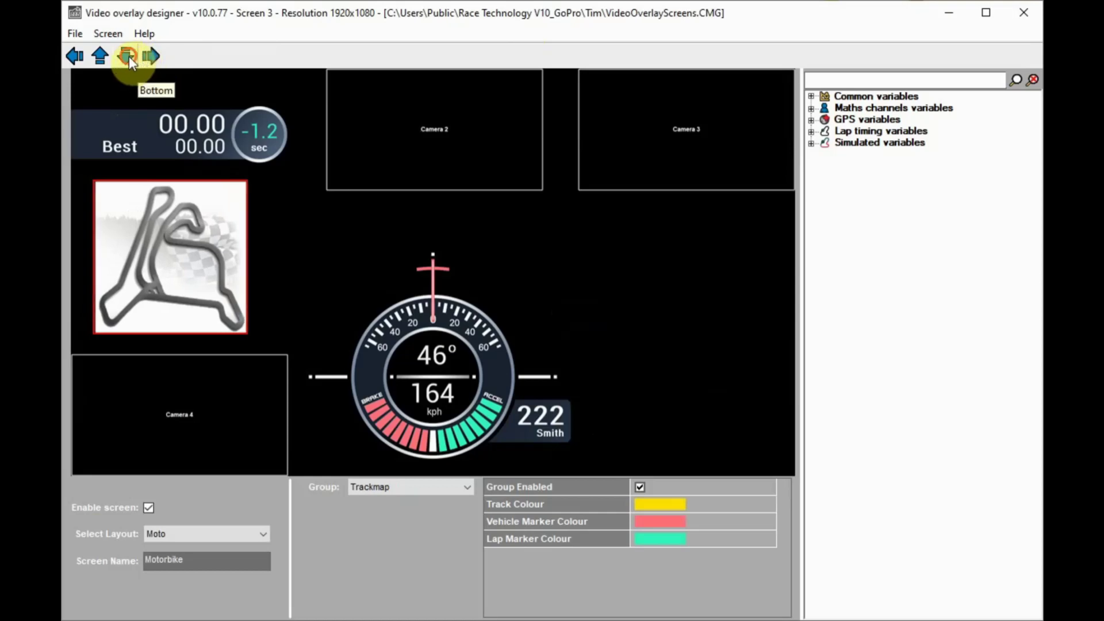
{"action": "left_click", "coordinate": [129, 56]}
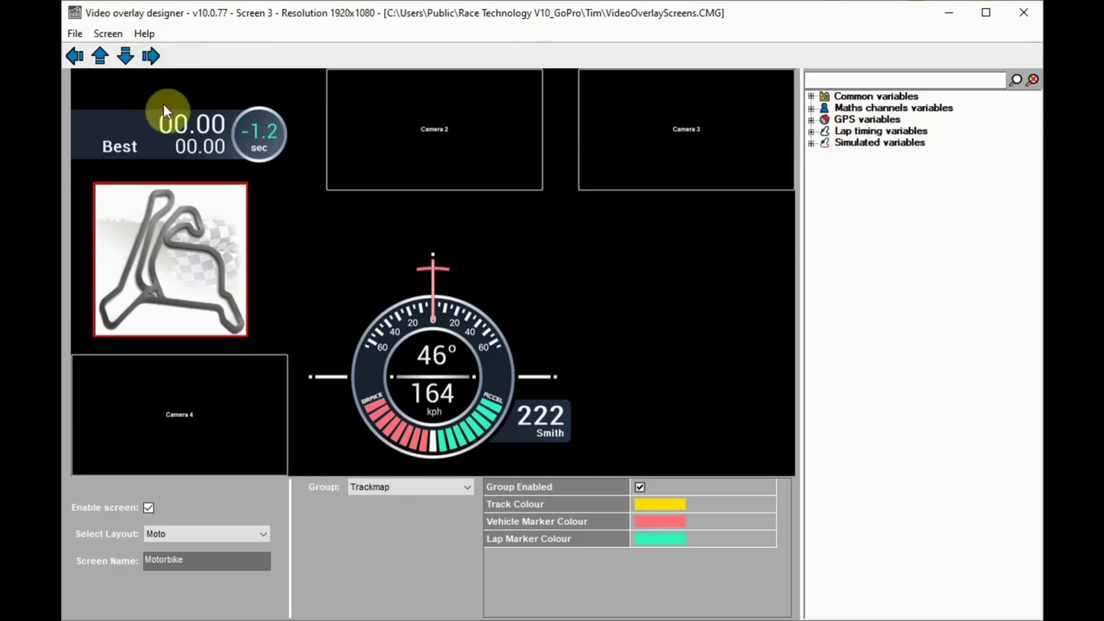
{"action": "left_click", "coordinate": [565, 439]}
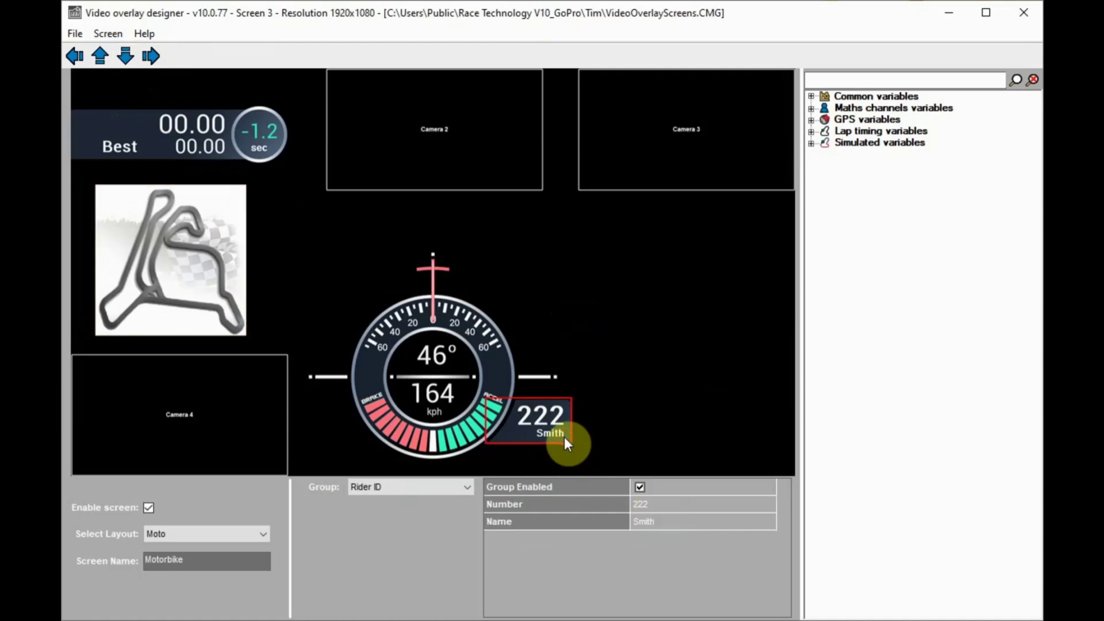
In the Lap Timing group, set the rider ID Number to 123 and enter a new rider name
{"action": "left_click", "coordinate": [465, 487]}
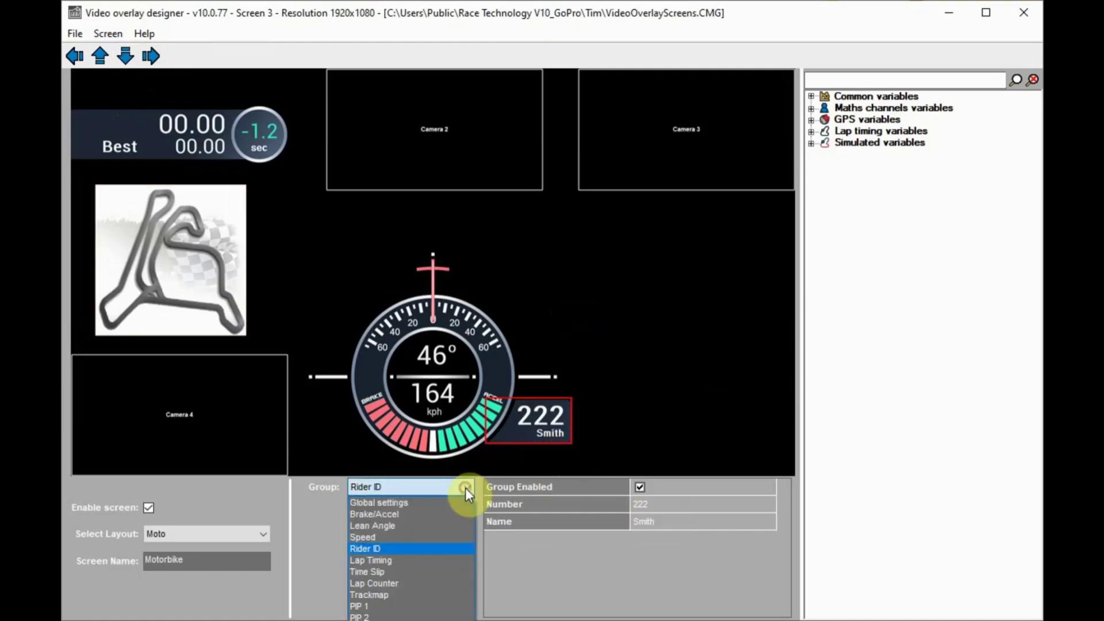
{"action": "left_click", "coordinate": [387, 562]}
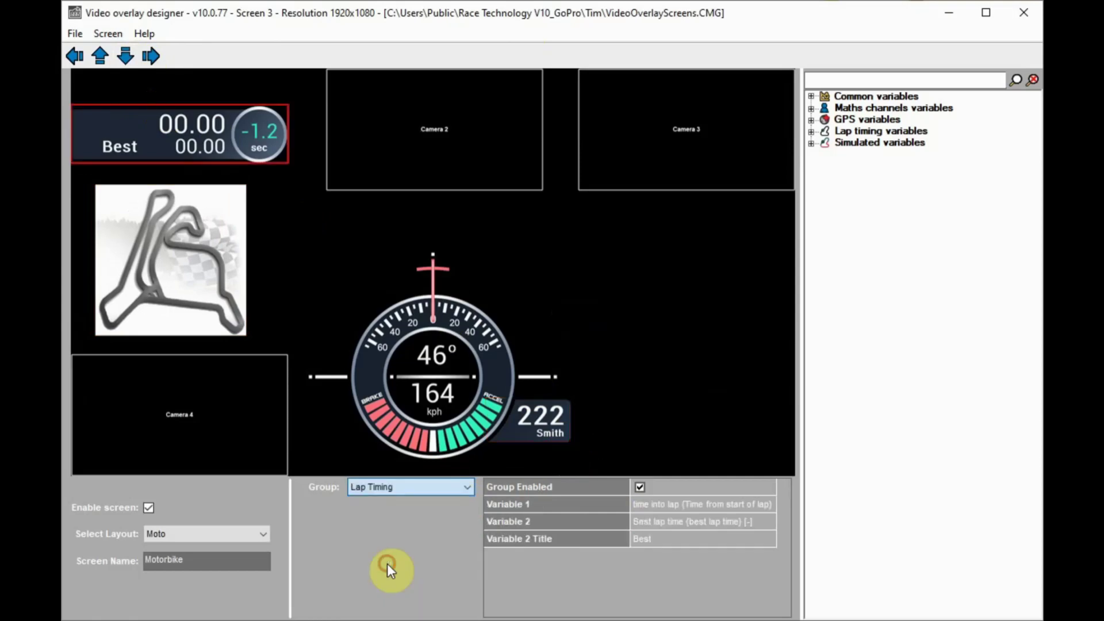
{"action": "left_click", "coordinate": [561, 436]}
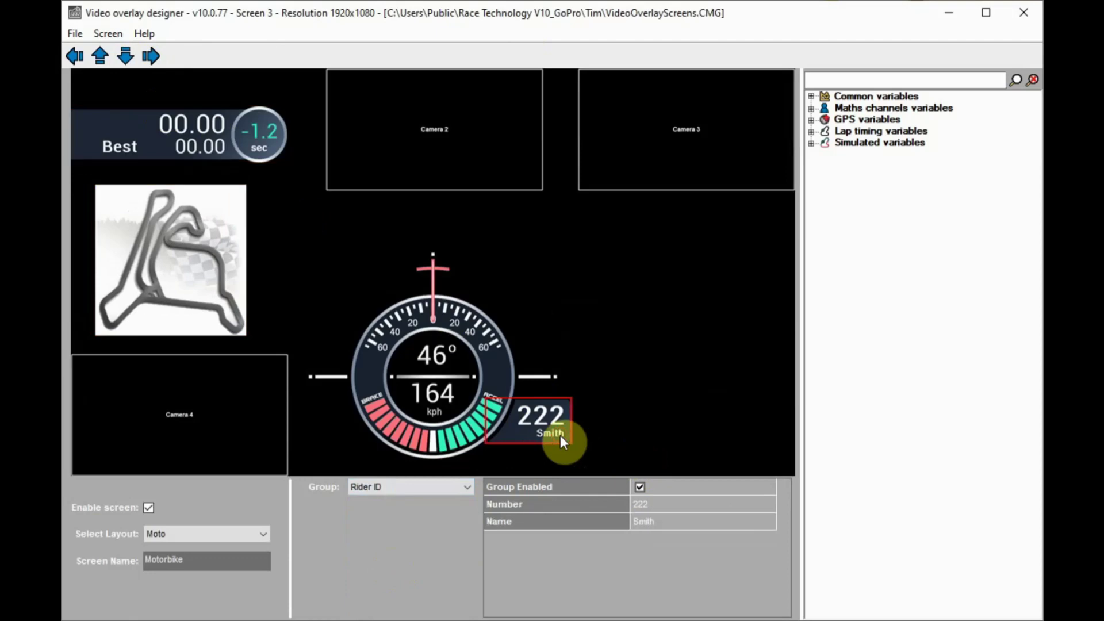
{"action": "left_click", "coordinate": [660, 502]}
{"action": "type", "text": "123"}
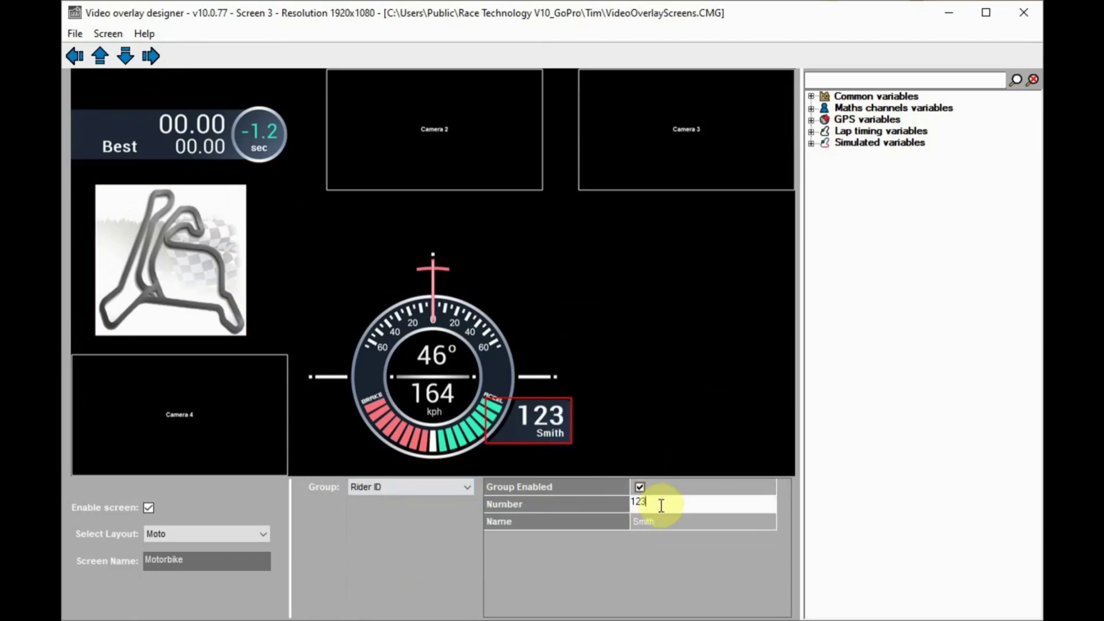
{"action": "left_click", "coordinate": [661, 521]}
{"action": "type", "text": "Jones"}
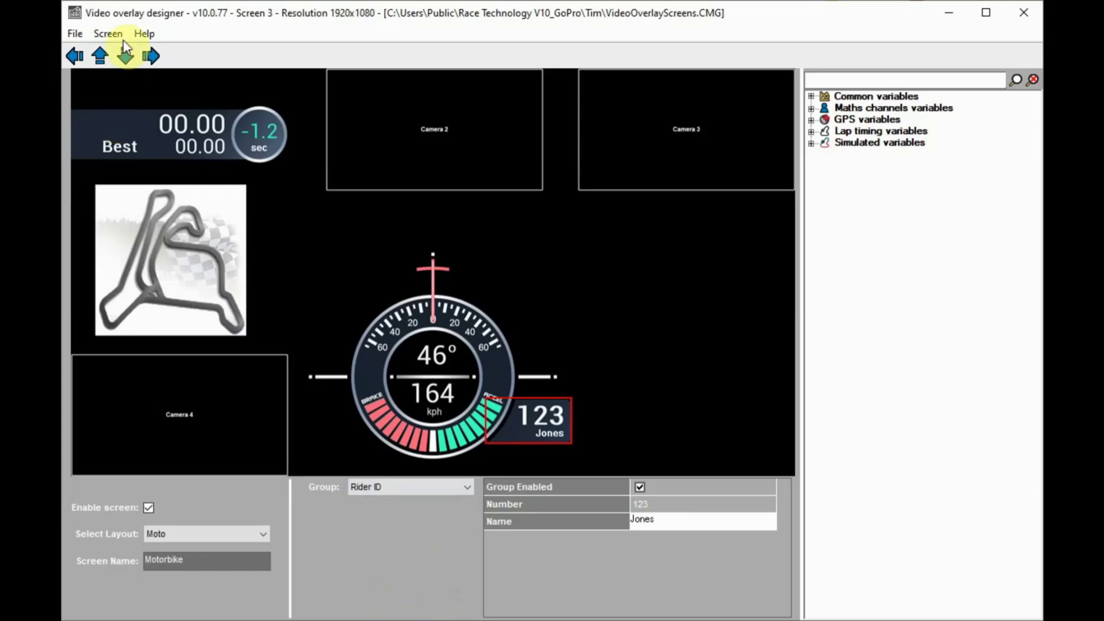
Load Data Screen 9 (GT) and enable the RPM group's dial
{"action": "left_click", "coordinate": [109, 34]}
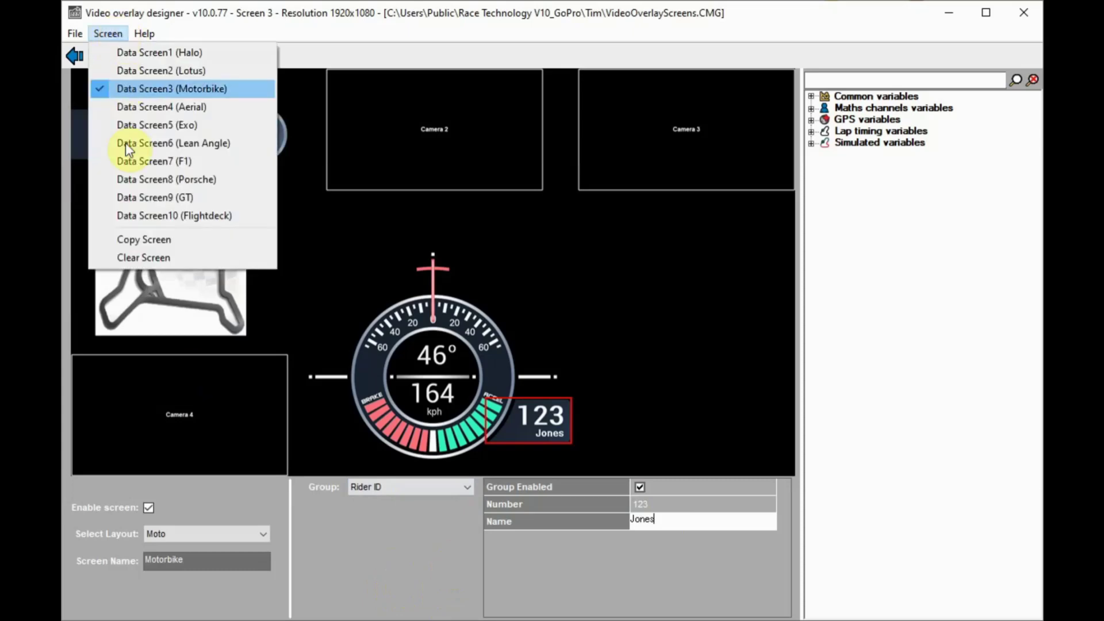
{"action": "left_click", "coordinate": [148, 196]}
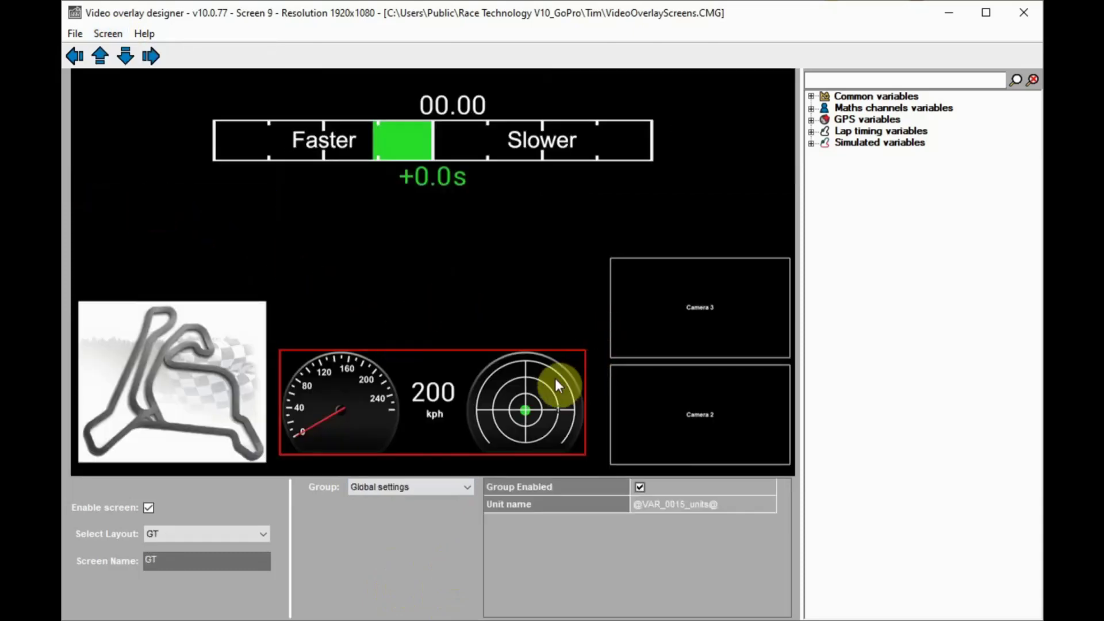
{"action": "left_click", "coordinate": [468, 490]}
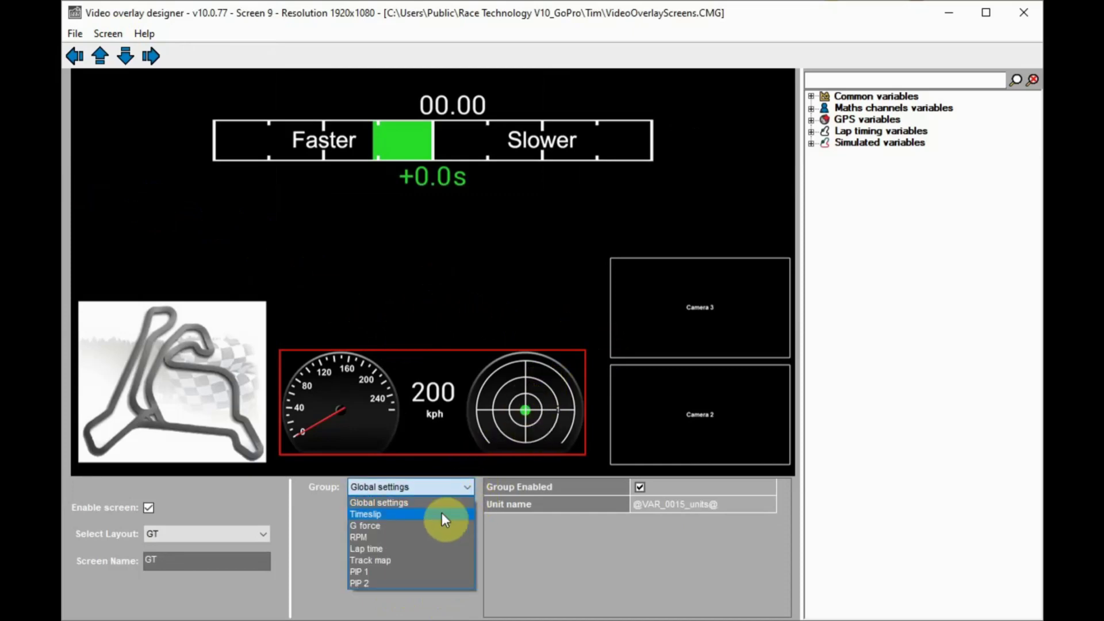
{"action": "left_click", "coordinate": [405, 543]}
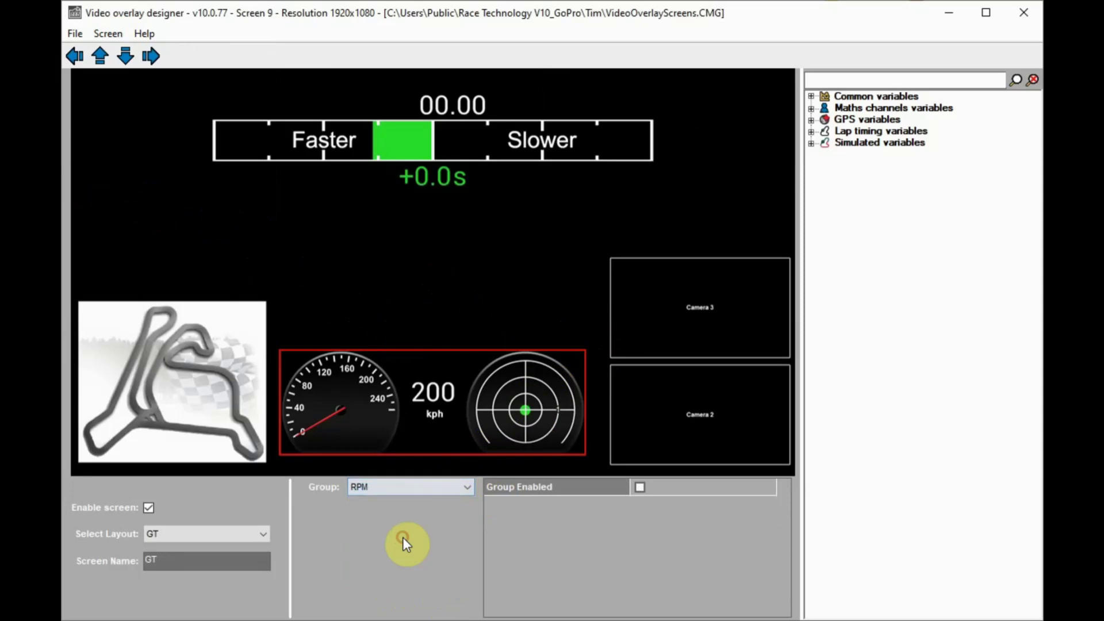
{"action": "left_click", "coordinate": [641, 488]}
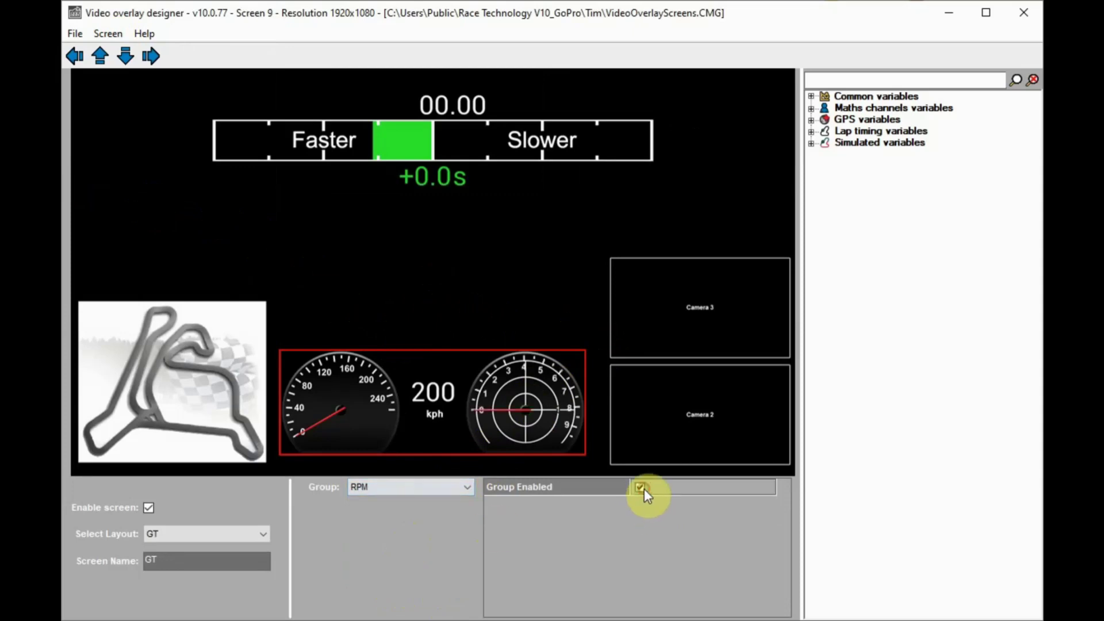
Disable the GT screen's G force group to hide the crosshair
{"action": "left_click", "coordinate": [467, 487]}
{"action": "left_click", "coordinate": [398, 525]}
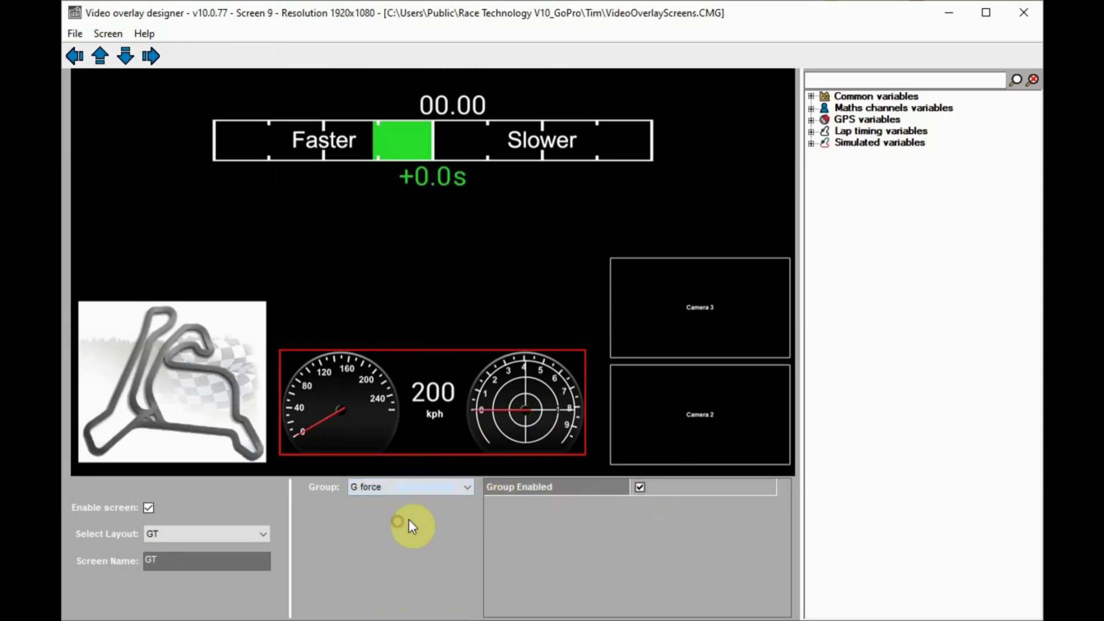
{"action": "left_click", "coordinate": [640, 488]}
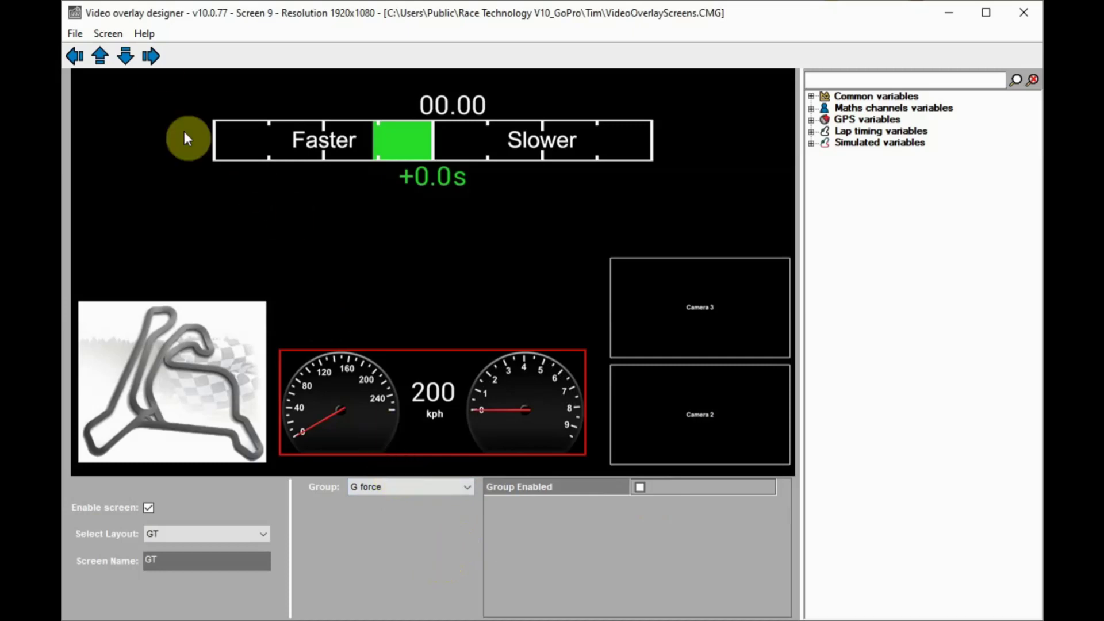
{"action": "left_click", "coordinate": [115, 34]}
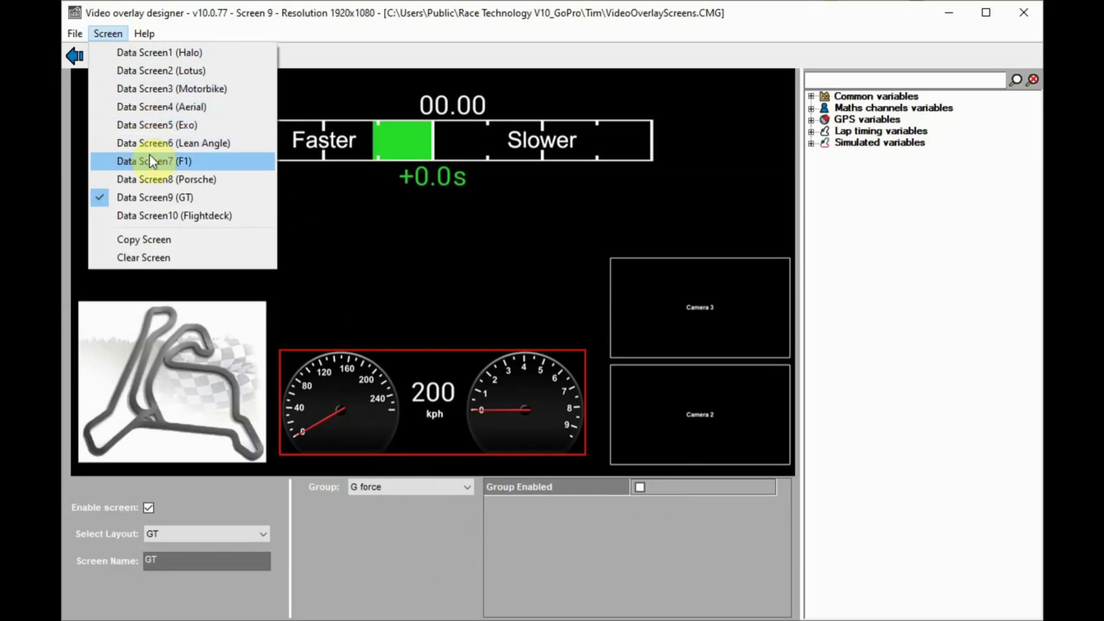
Load Data Screen 8 (Porsche) and set its speedometer Dial A range to 40–280 kph
{"action": "left_click", "coordinate": [152, 179]}
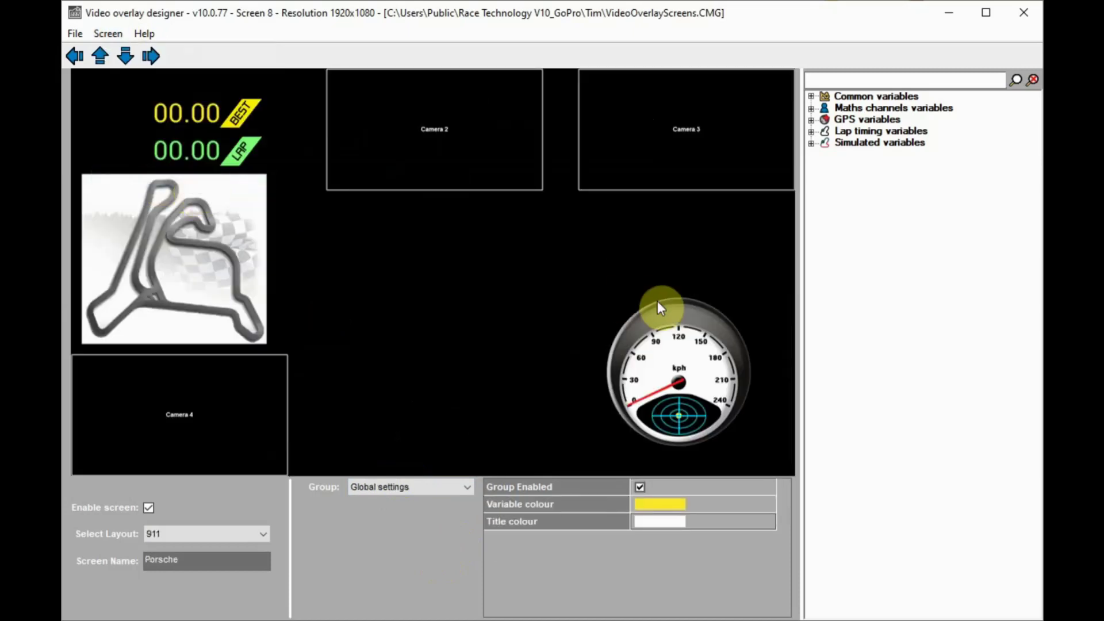
{"action": "left_click", "coordinate": [713, 362]}
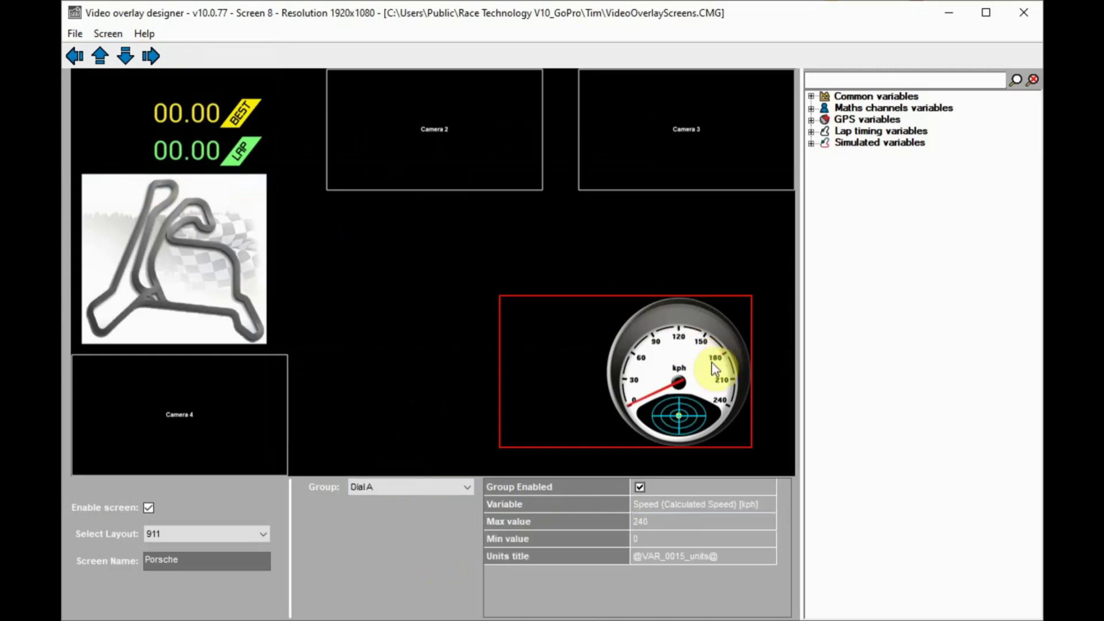
{"action": "left_click", "coordinate": [663, 525]}
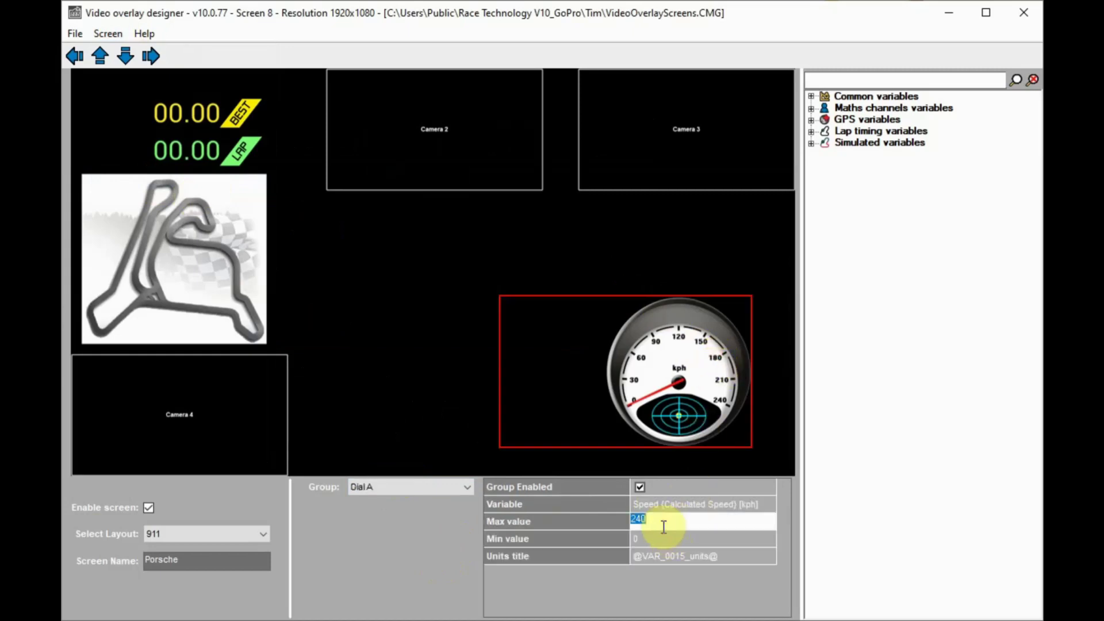
{"action": "type", "text": "280"}
{"action": "left_click", "coordinate": [665, 537]}
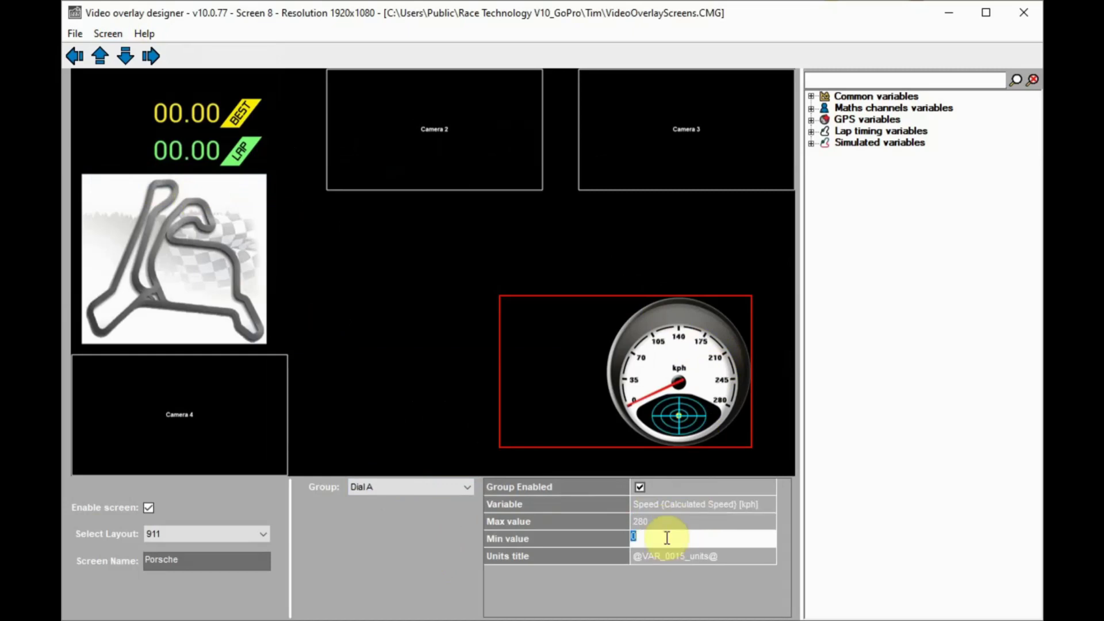
{"action": "type", "text": "40"}
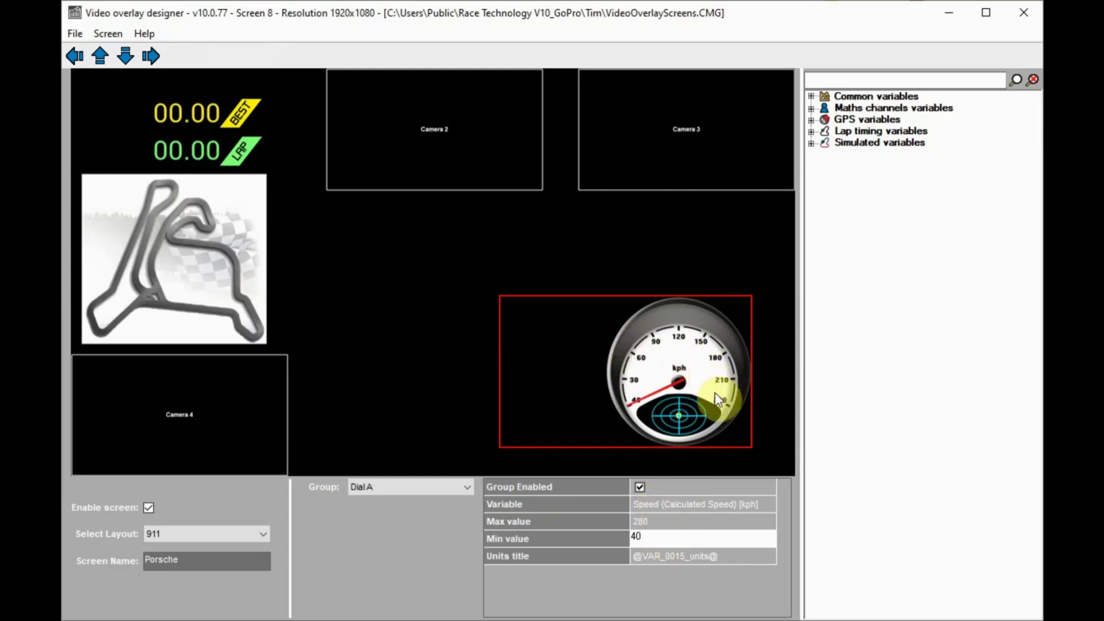
Enable the Variable A speed readout and turn off the Porsche screen's G-force group
{"action": "left_click", "coordinate": [689, 415]}
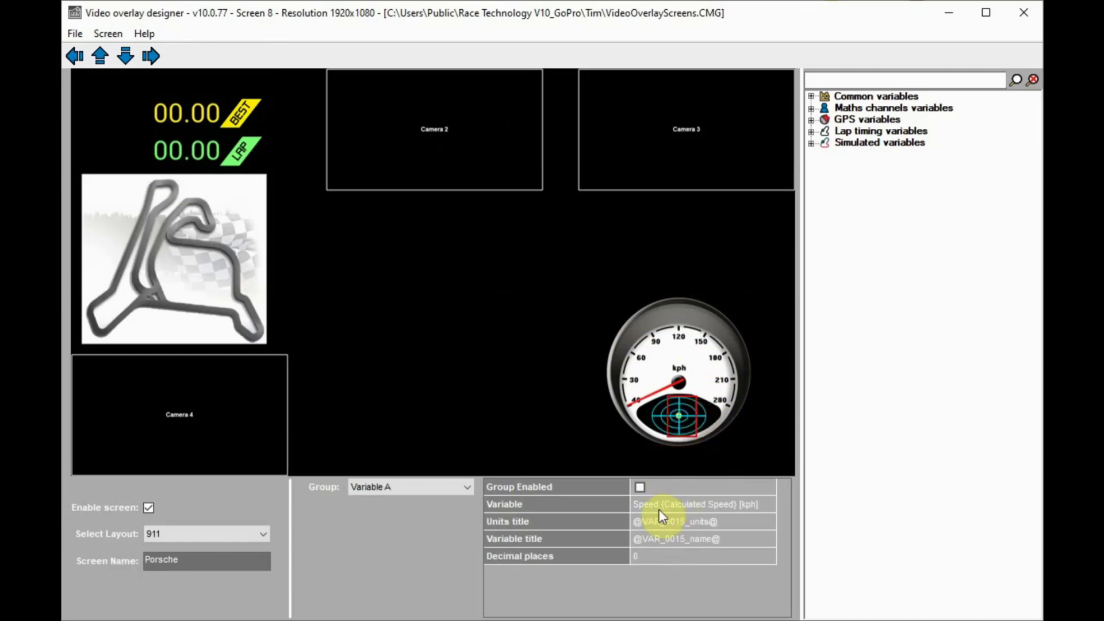
{"action": "left_click", "coordinate": [639, 488]}
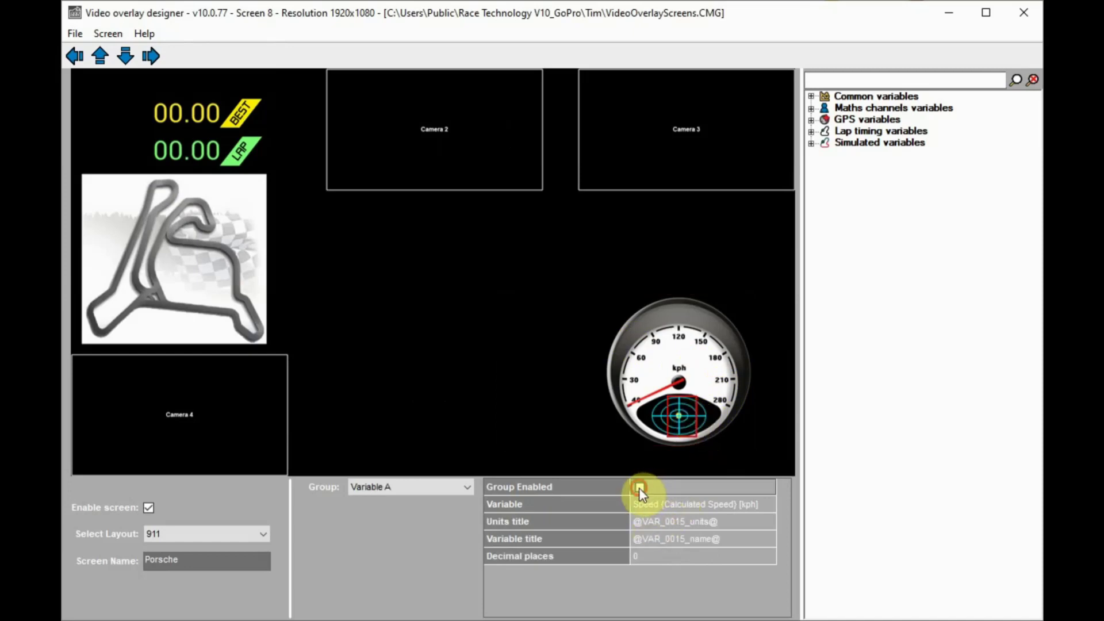
{"action": "left_click", "coordinate": [469, 487]}
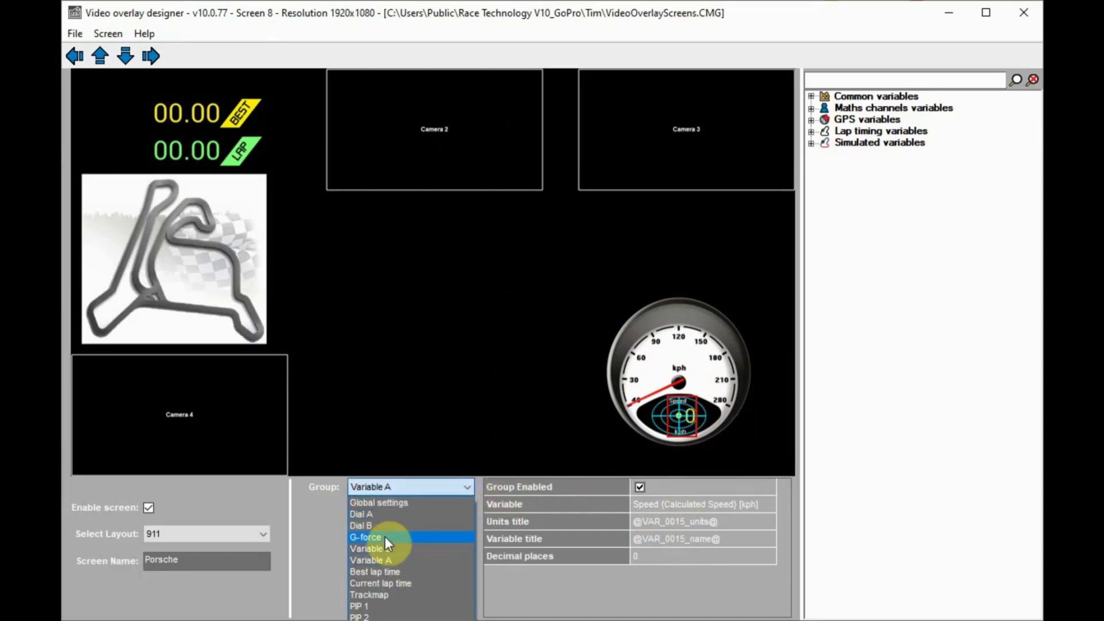
{"action": "left_click", "coordinate": [385, 536]}
{"action": "left_click", "coordinate": [640, 487]}
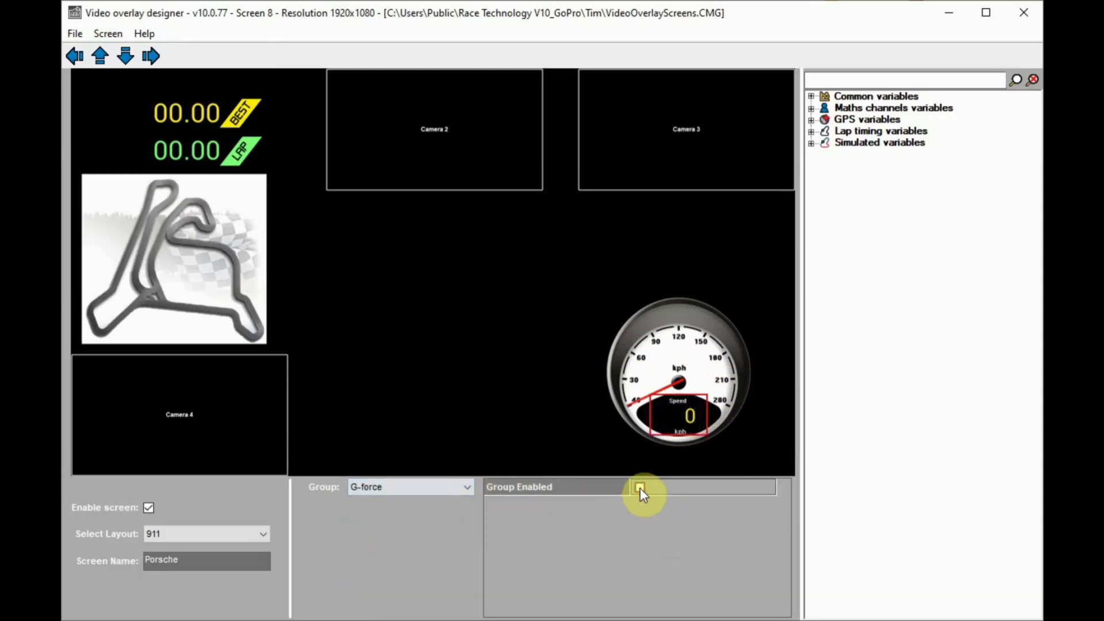
{"action": "key", "text": "space"}
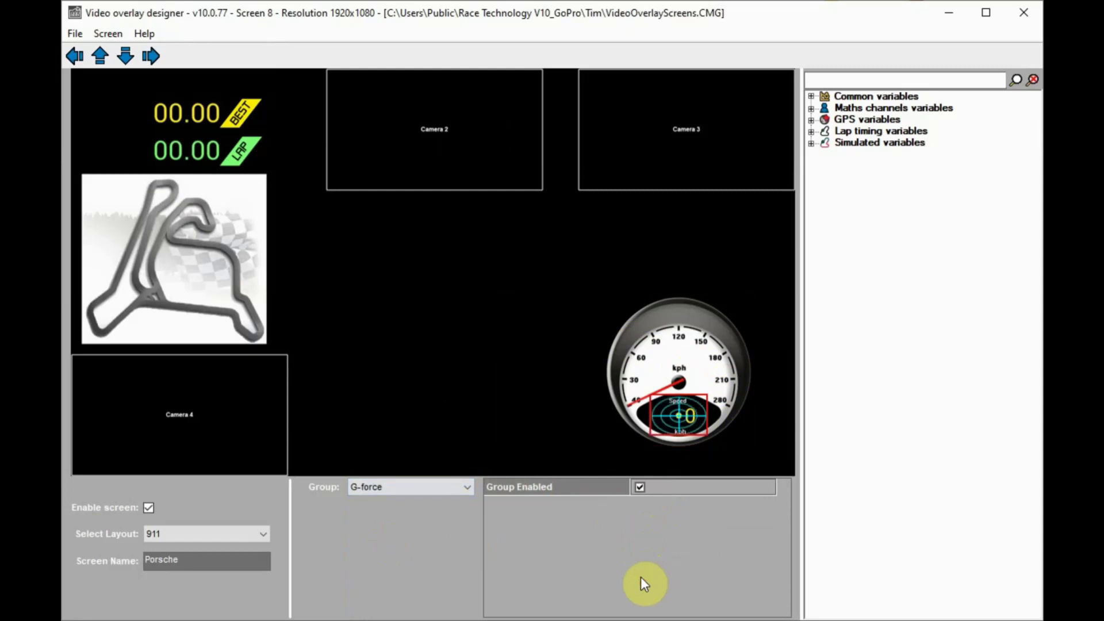
{"action": "left_click", "coordinate": [640, 577]}
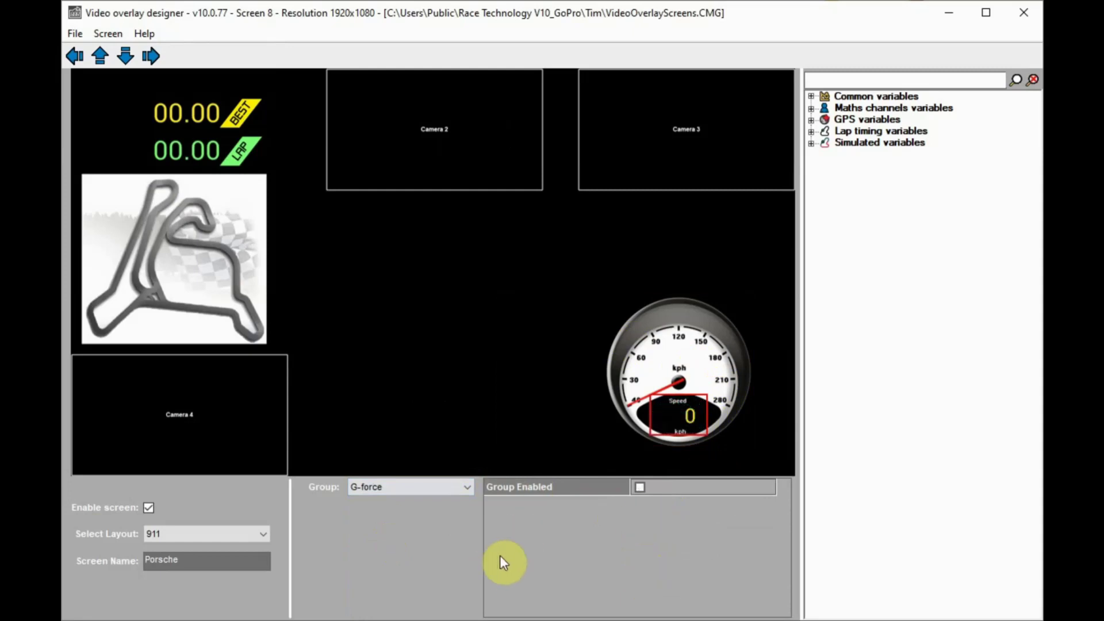
Switch to Data Screen 1 (Halo) and select its Best lap timing element
{"action": "left_click", "coordinate": [109, 32]}
{"action": "mouse_move", "coordinate": [145, 34]}
{"action": "left_click", "coordinate": [131, 50]}
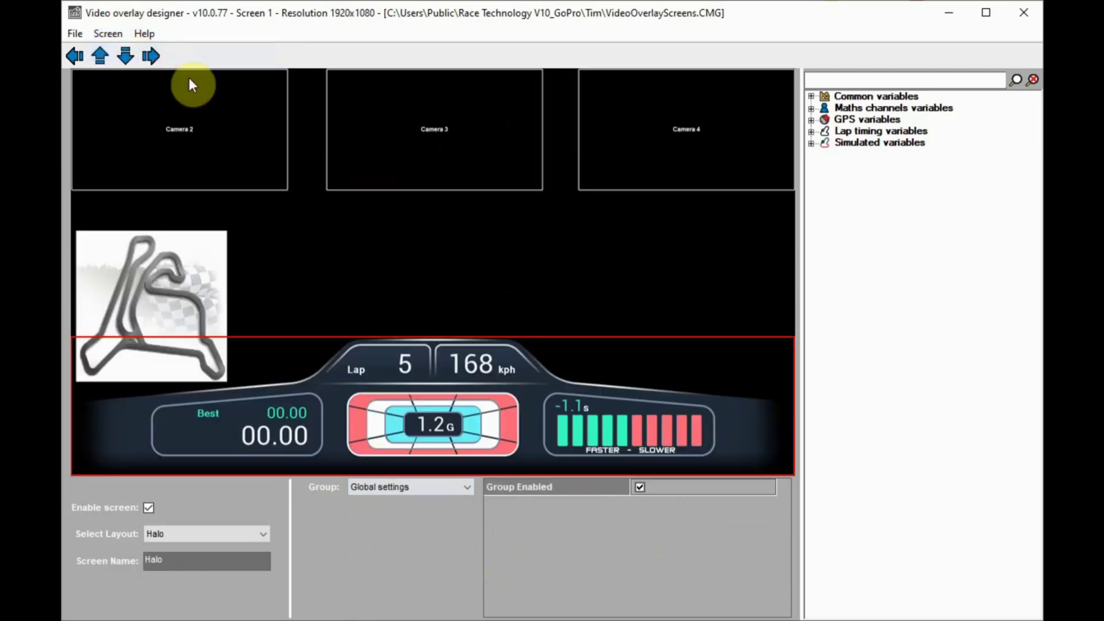
{"action": "left_click", "coordinate": [402, 371]}
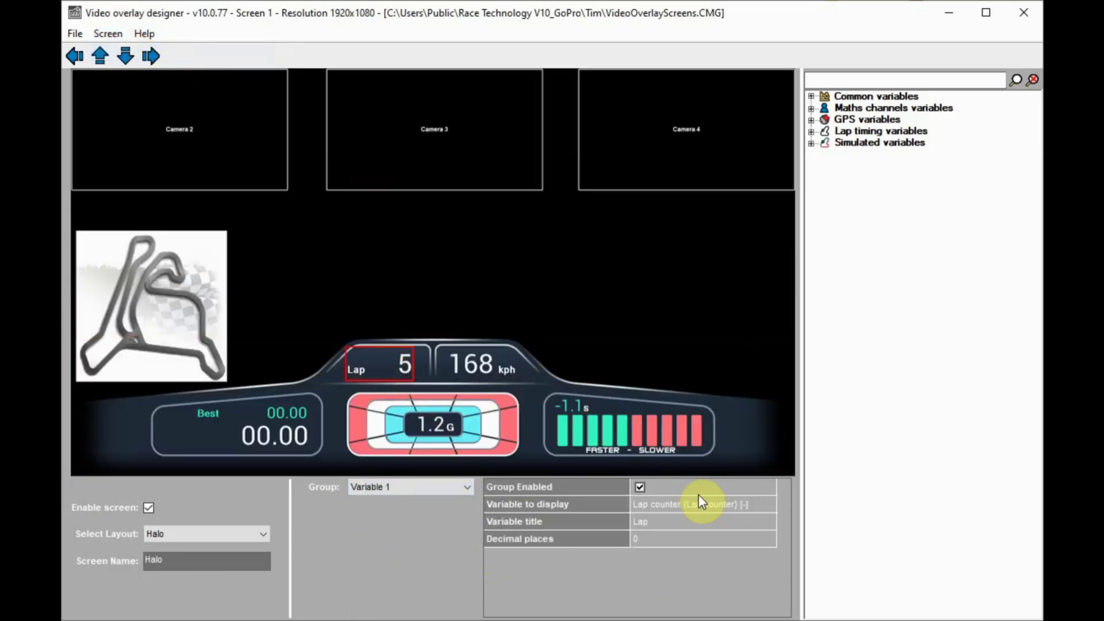
{"action": "left_click", "coordinate": [287, 415]}
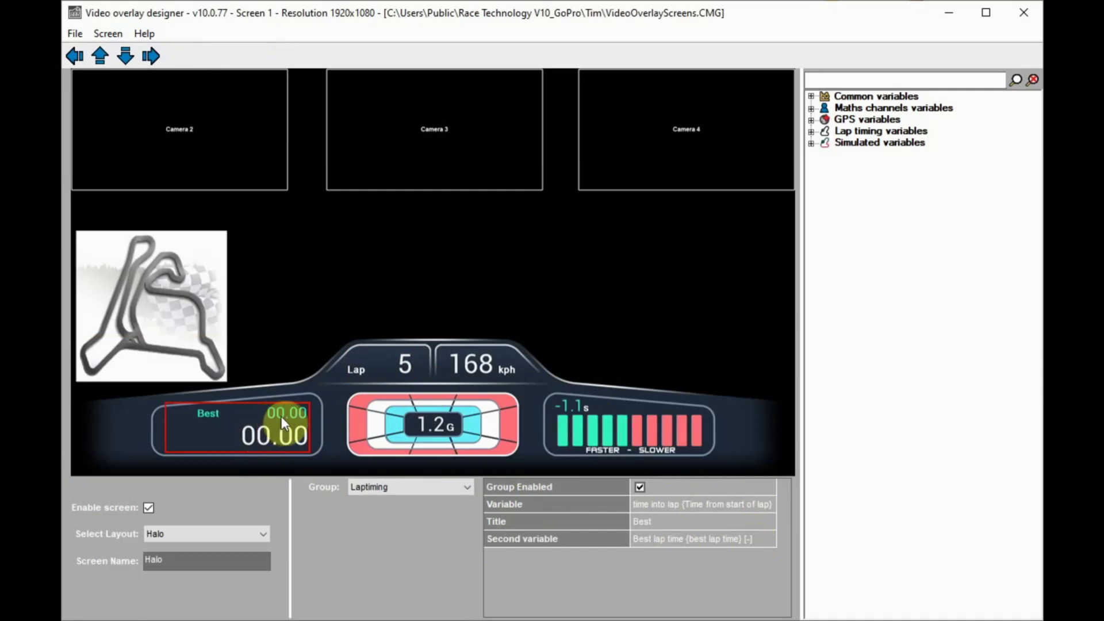
Set the Best element's second variable to Best sector time and main variable to time into sector
{"action": "left_click", "coordinate": [746, 540]}
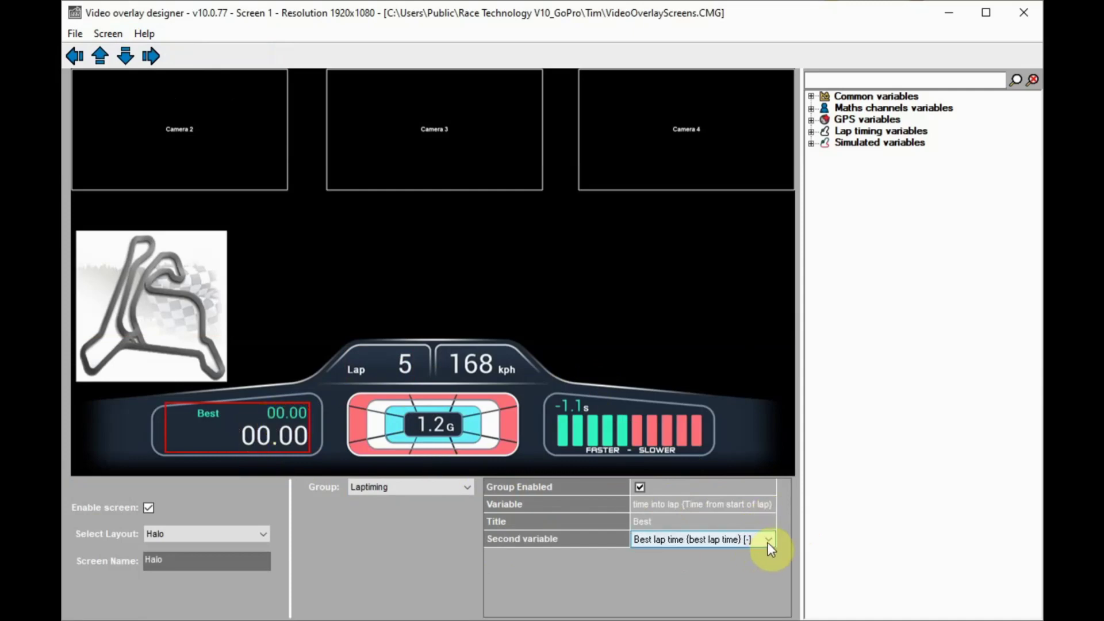
{"action": "left_click", "coordinate": [767, 541]}
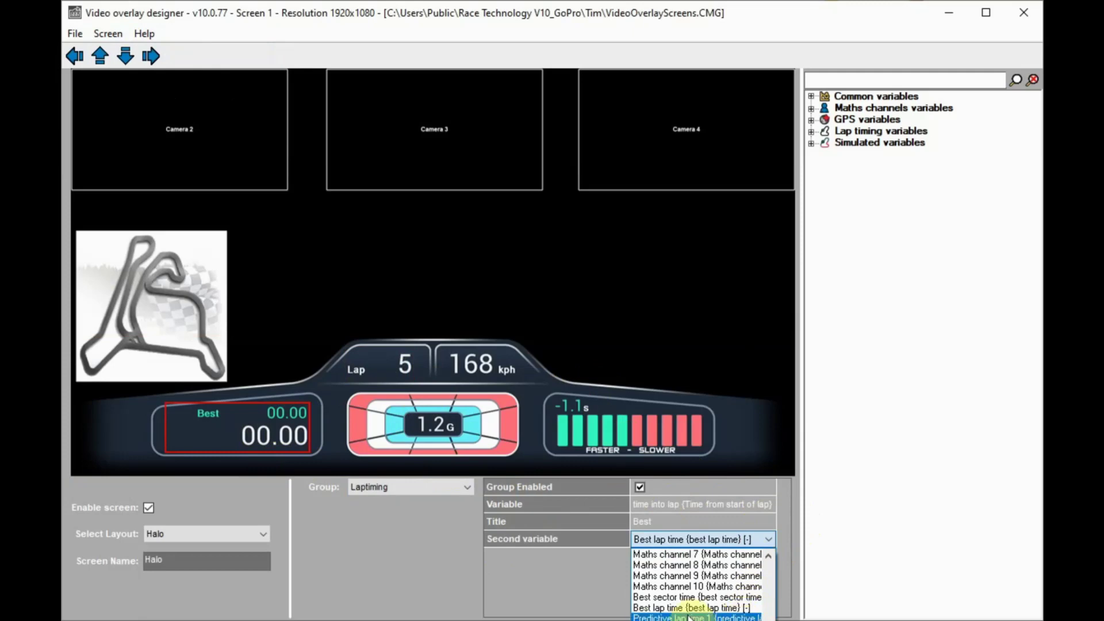
{"action": "left_click", "coordinate": [684, 600]}
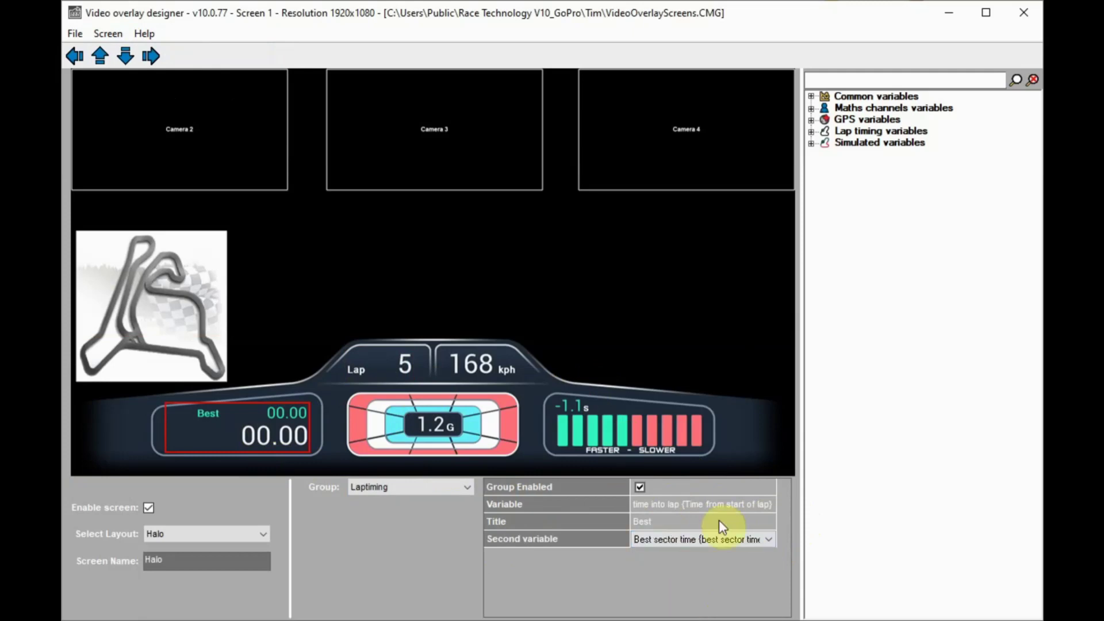
{"action": "left_click", "coordinate": [751, 505]}
{"action": "left_click", "coordinate": [773, 501]}
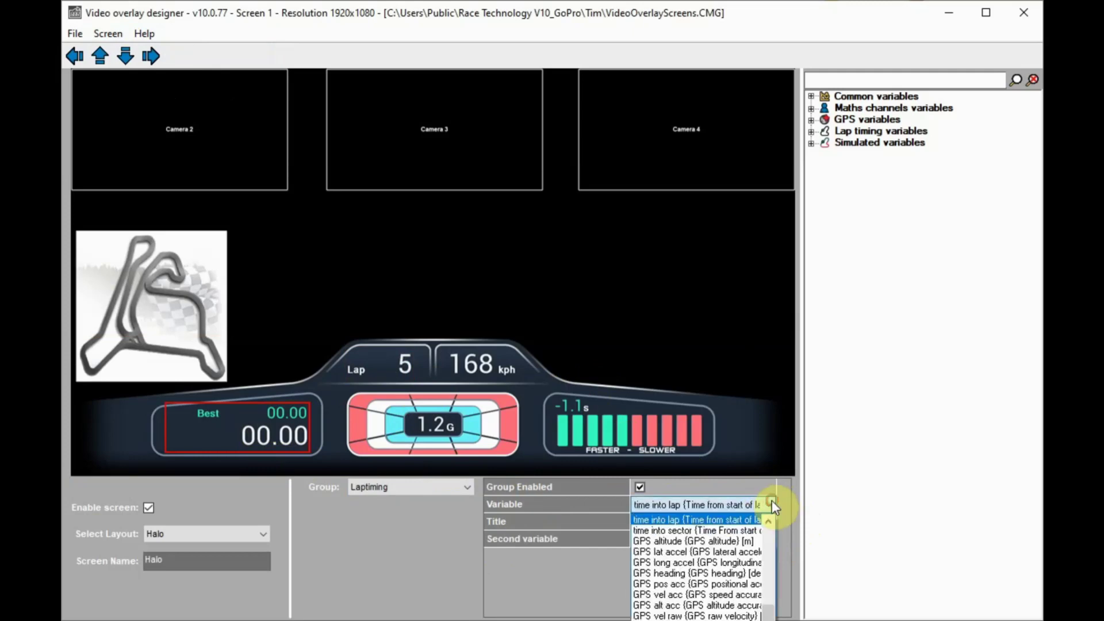
{"action": "left_click", "coordinate": [696, 530]}
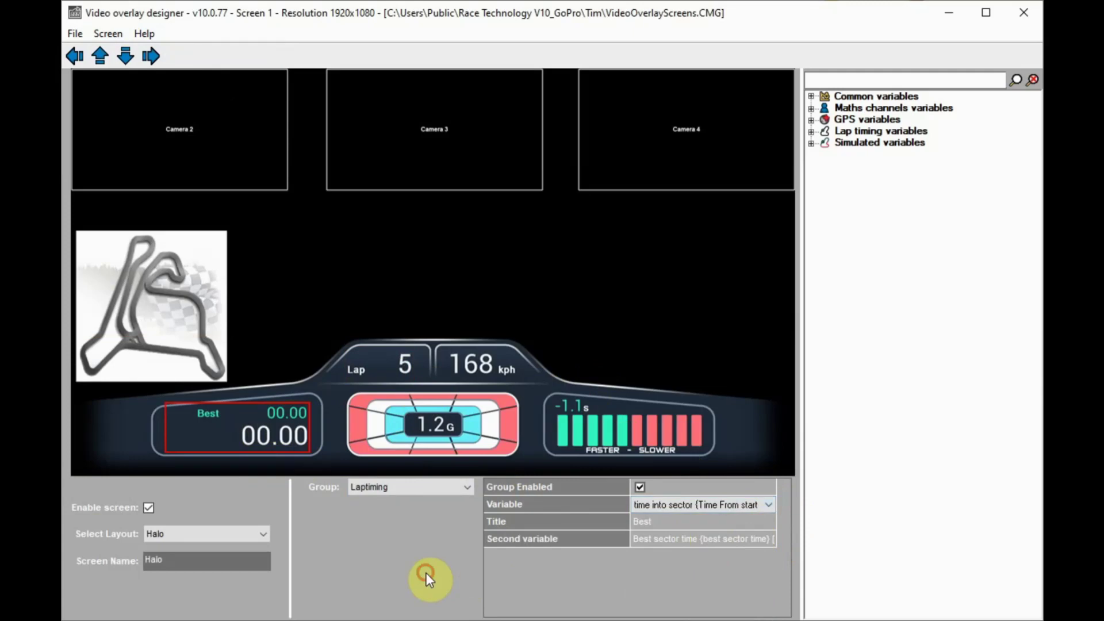
Assign Number of current sector to the Halo Lap box and retitle it 'Secotor'
{"action": "left_click", "coordinate": [402, 365]}
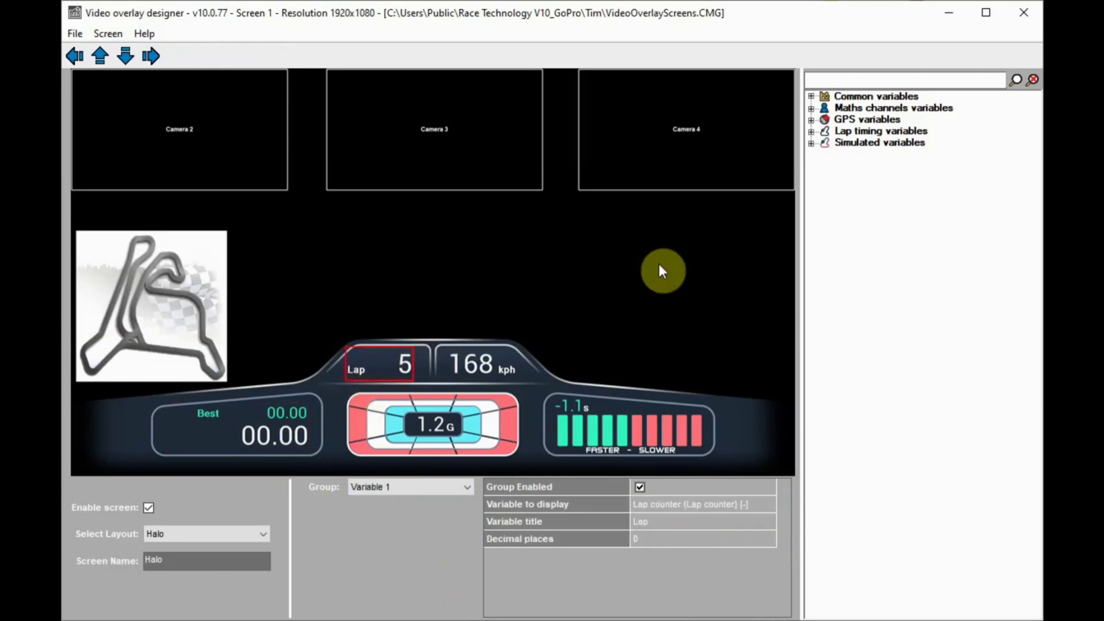
{"action": "left_click", "coordinate": [811, 131]}
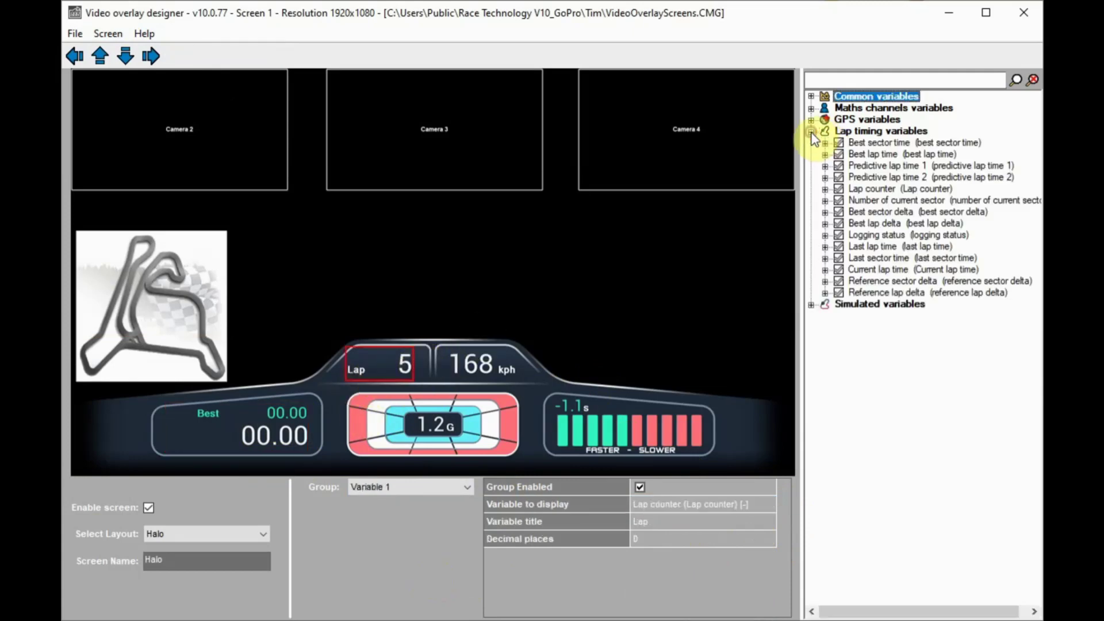
{"action": "left_click", "coordinate": [887, 204]}
{"action": "left_click_drag", "start_coordinate": [405, 357], "coordinate": [400, 361]}
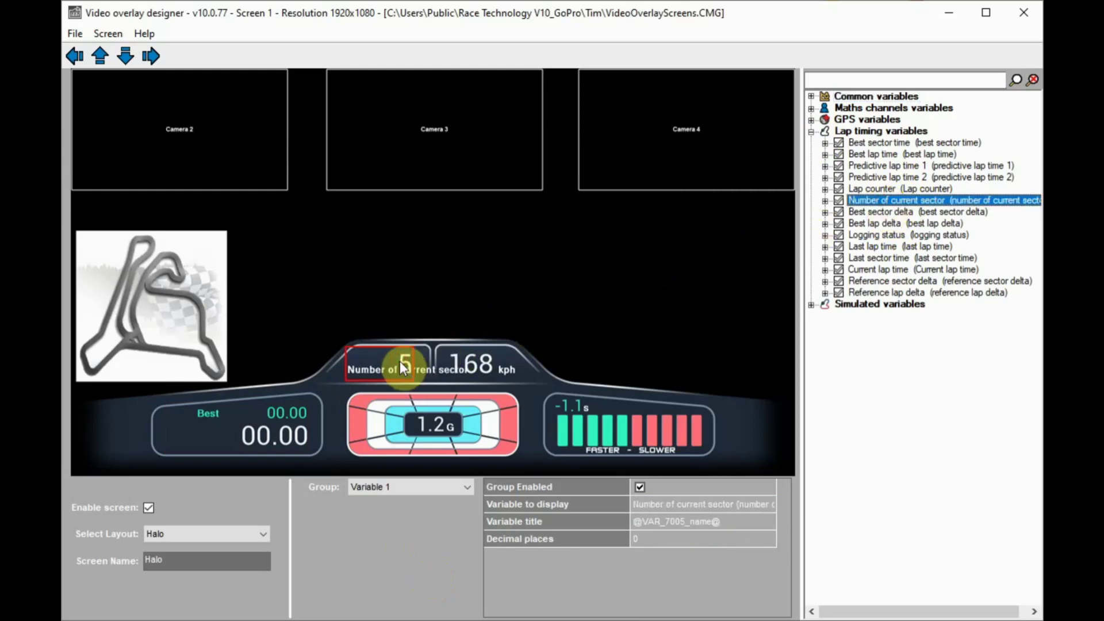
{"action": "left_click", "coordinate": [742, 529]}
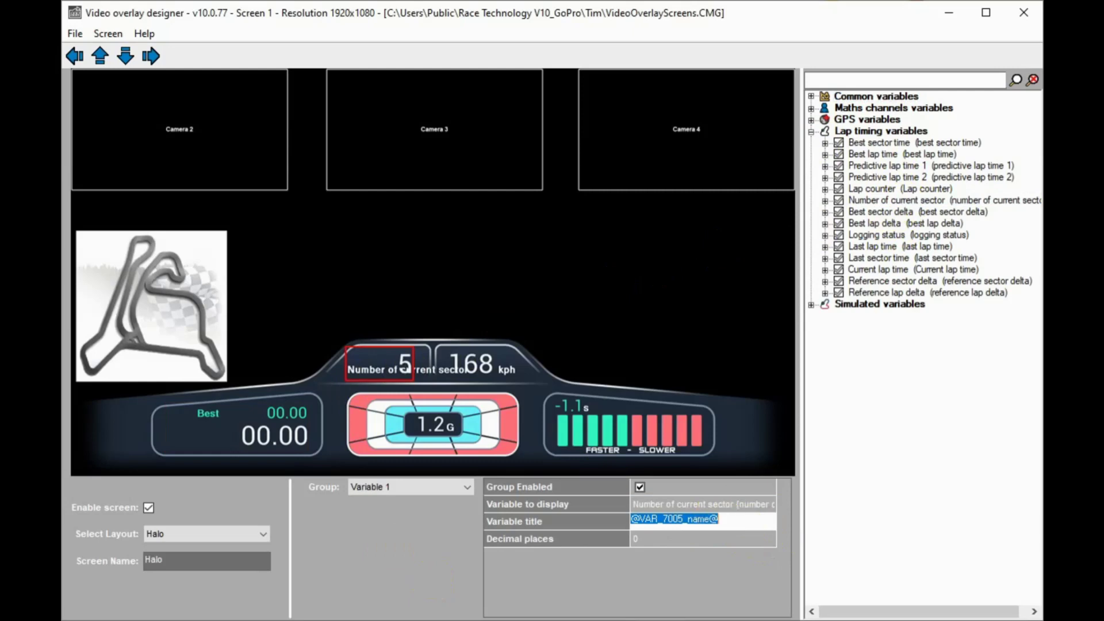
{"action": "type", "text": "Seco"}
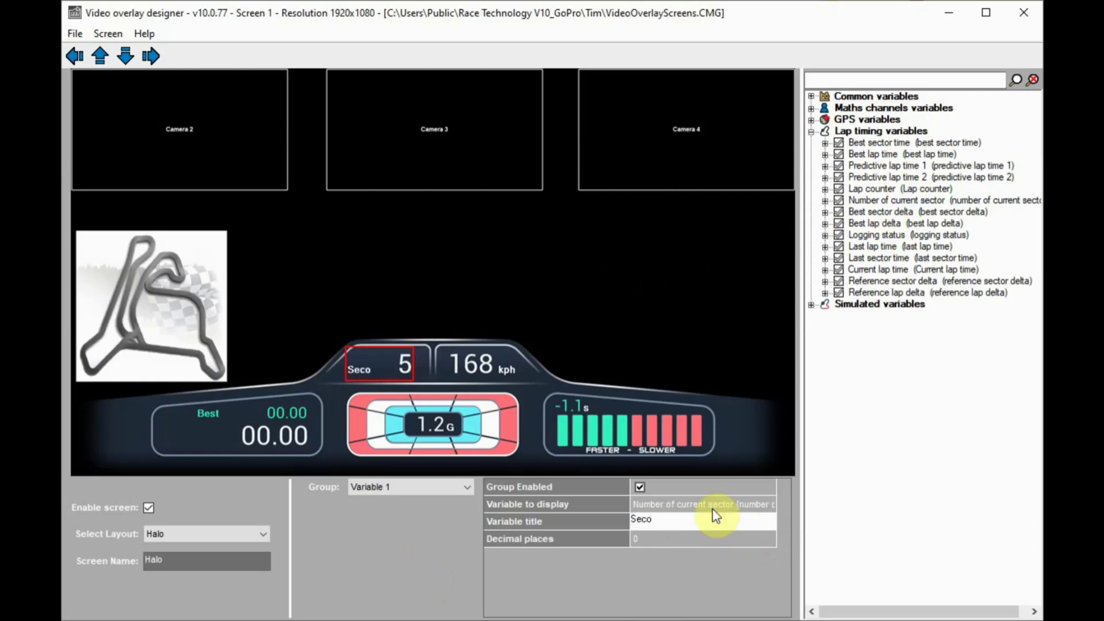
{"action": "type", "text": "tor"}
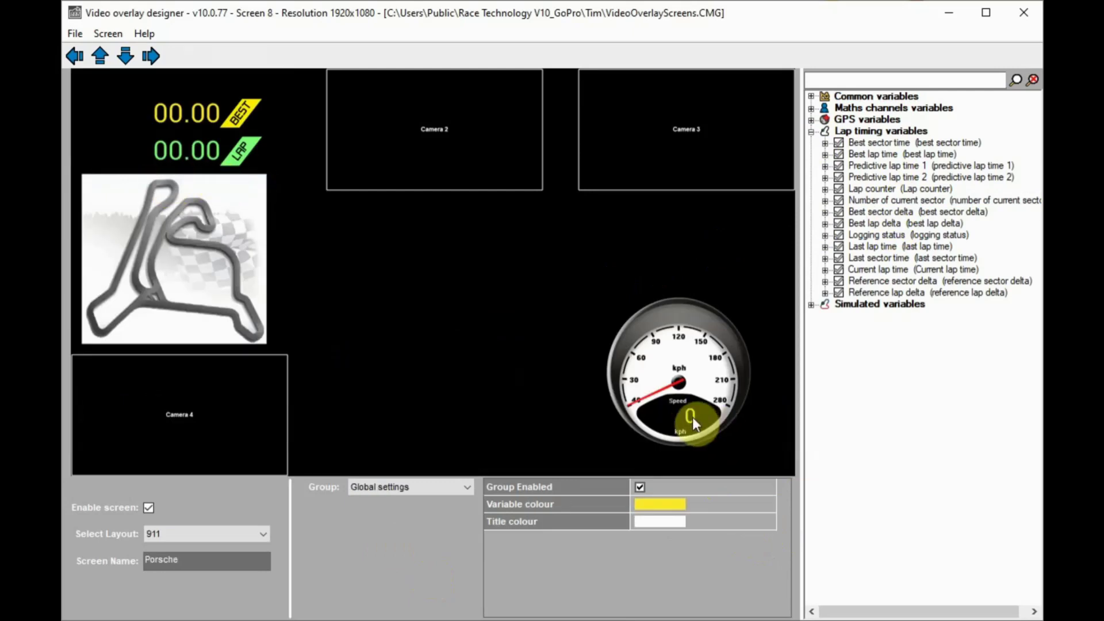
Set the Porsche screen's global Variable colour to green and Title colour to magenta
{"action": "left_click", "coordinate": [658, 505]}
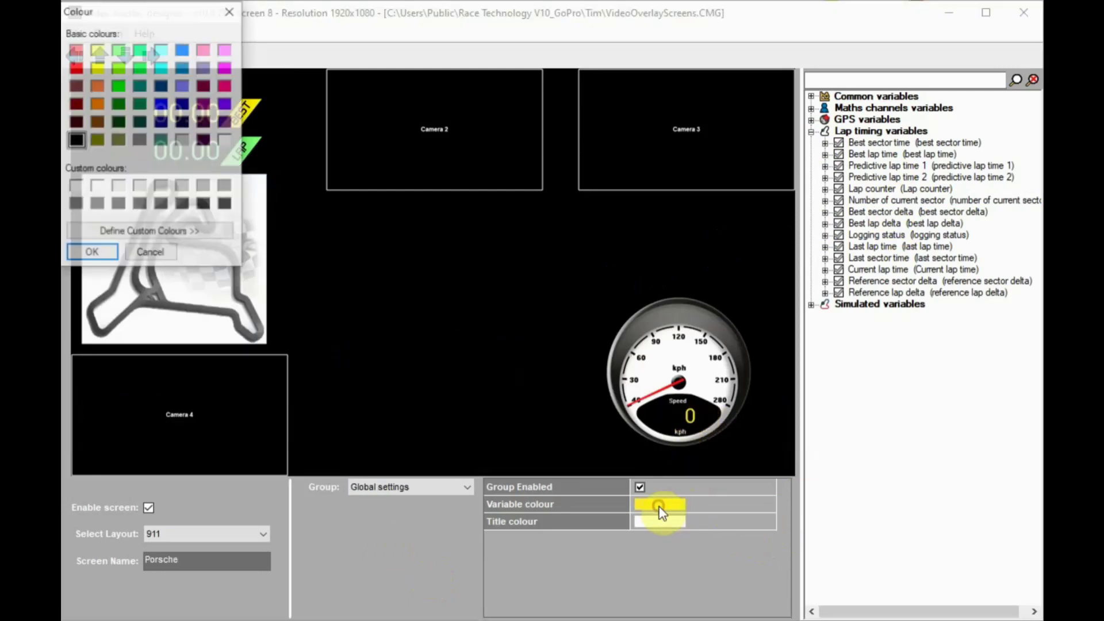
{"action": "left_click", "coordinate": [114, 90]}
{"action": "left_click", "coordinate": [92, 253]}
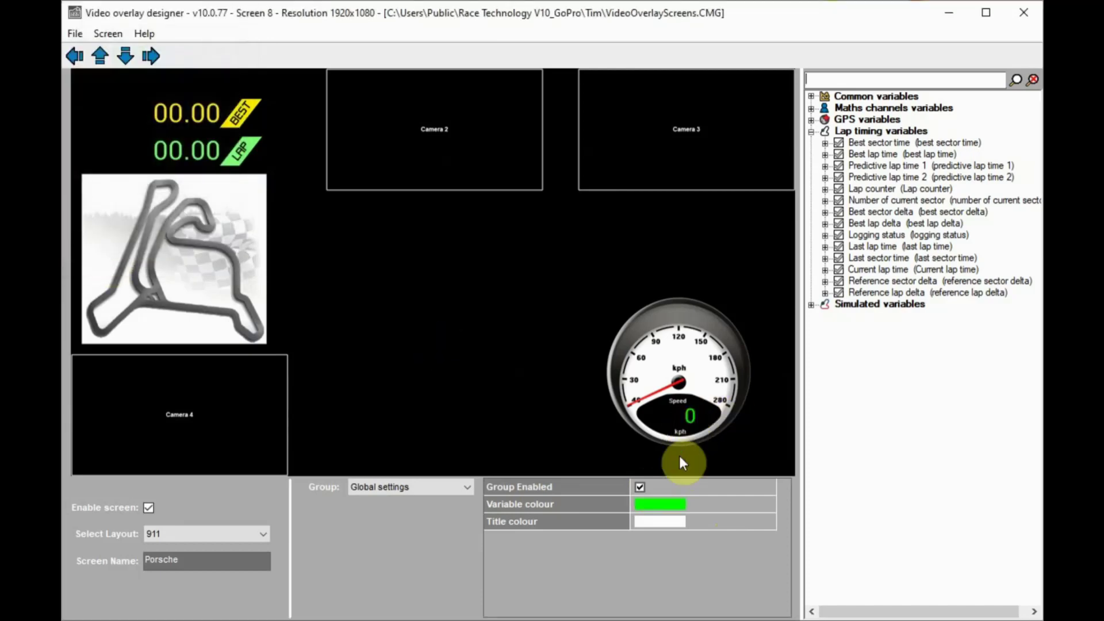
{"action": "left_click", "coordinate": [657, 522]}
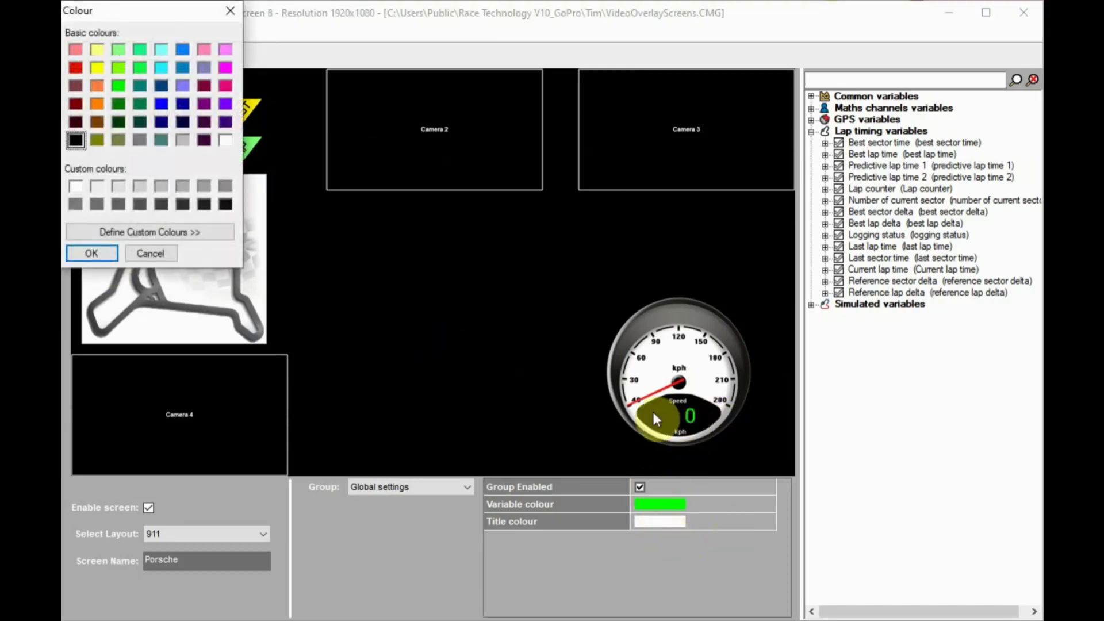
{"action": "left_click", "coordinate": [225, 68]}
{"action": "left_click", "coordinate": [111, 256]}
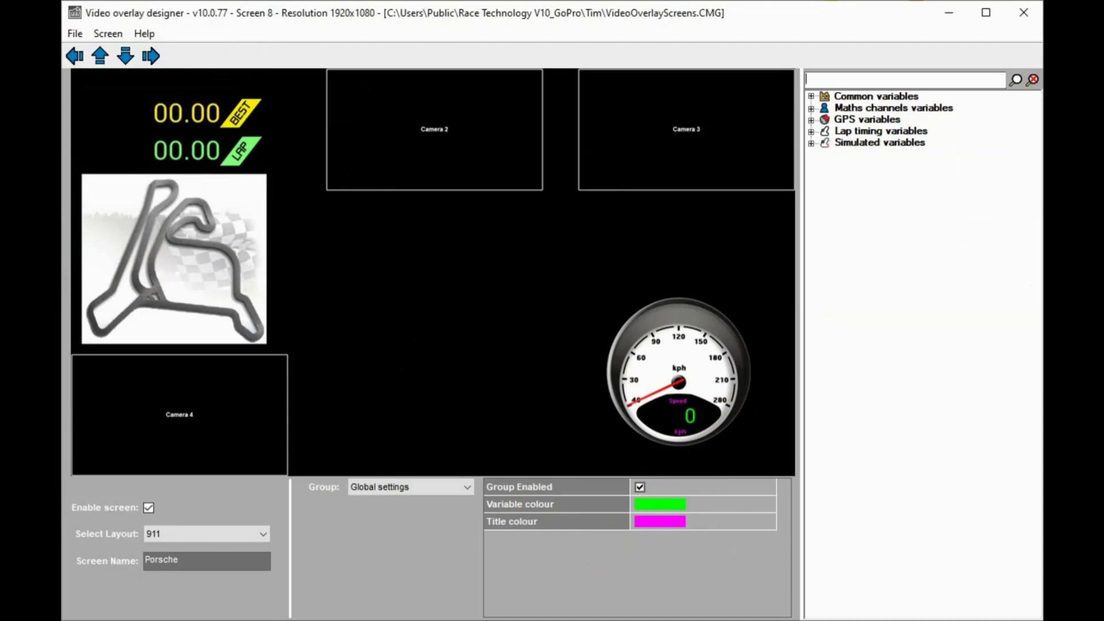
Check the Camera 2, 3 and 4 picture-in-picture boxes, then mirror the Camera 2 picture
{"action": "left_click", "coordinate": [436, 142]}
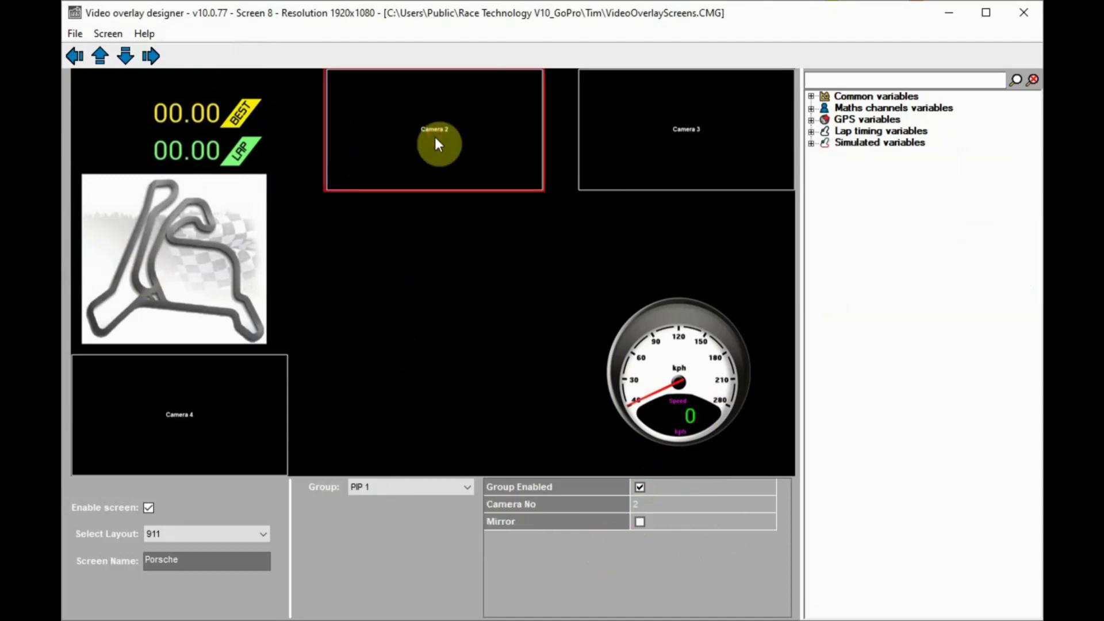
{"action": "left_click", "coordinate": [696, 129]}
{"action": "left_click", "coordinate": [138, 426]}
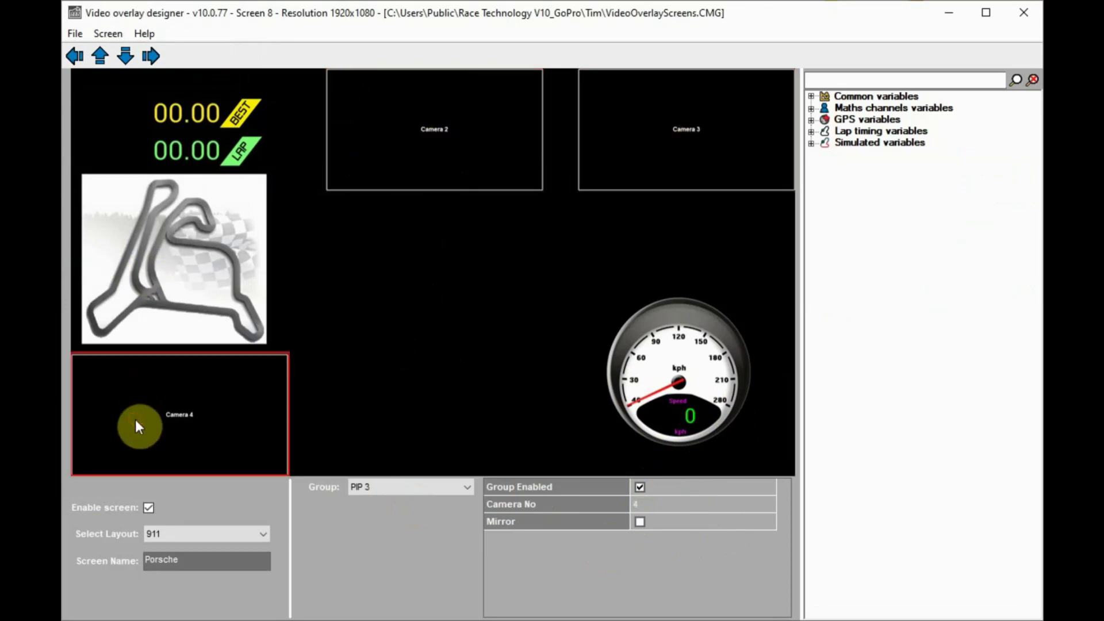
{"action": "left_click", "coordinate": [446, 129]}
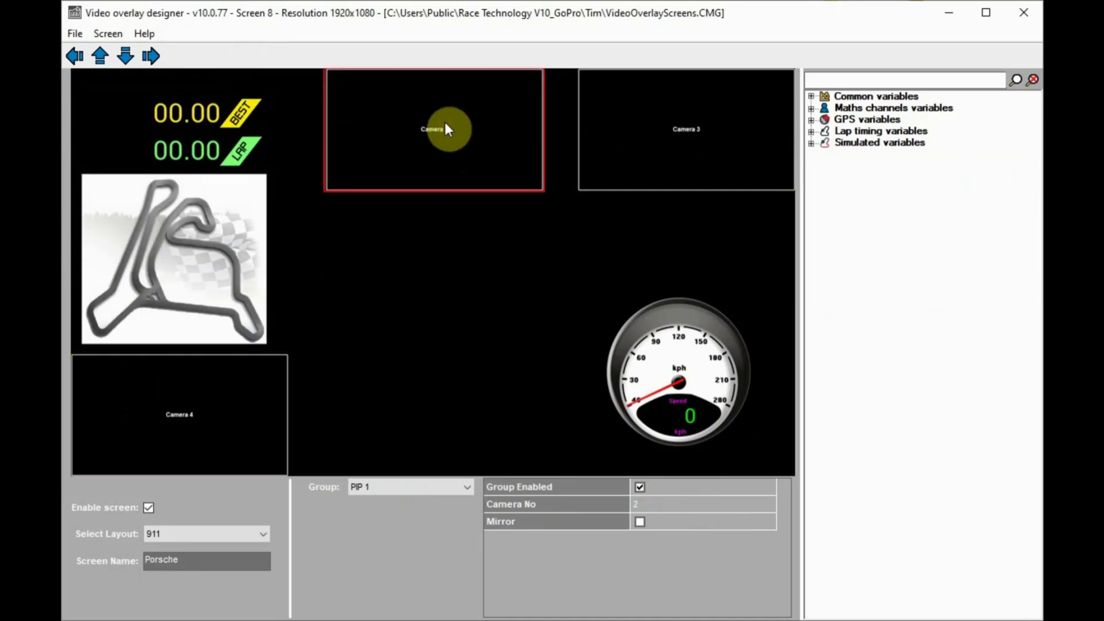
{"action": "left_click", "coordinate": [641, 521]}
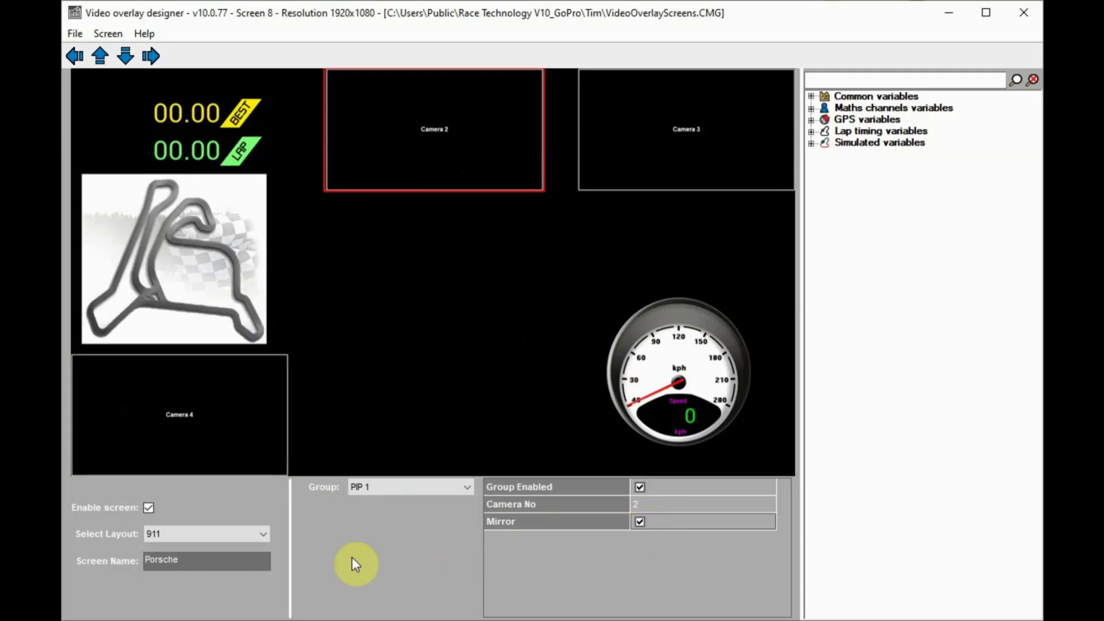
Set PIP 1's camera number to 3 and start editing PIP 2's camera number
{"action": "left_click", "coordinate": [667, 507]}
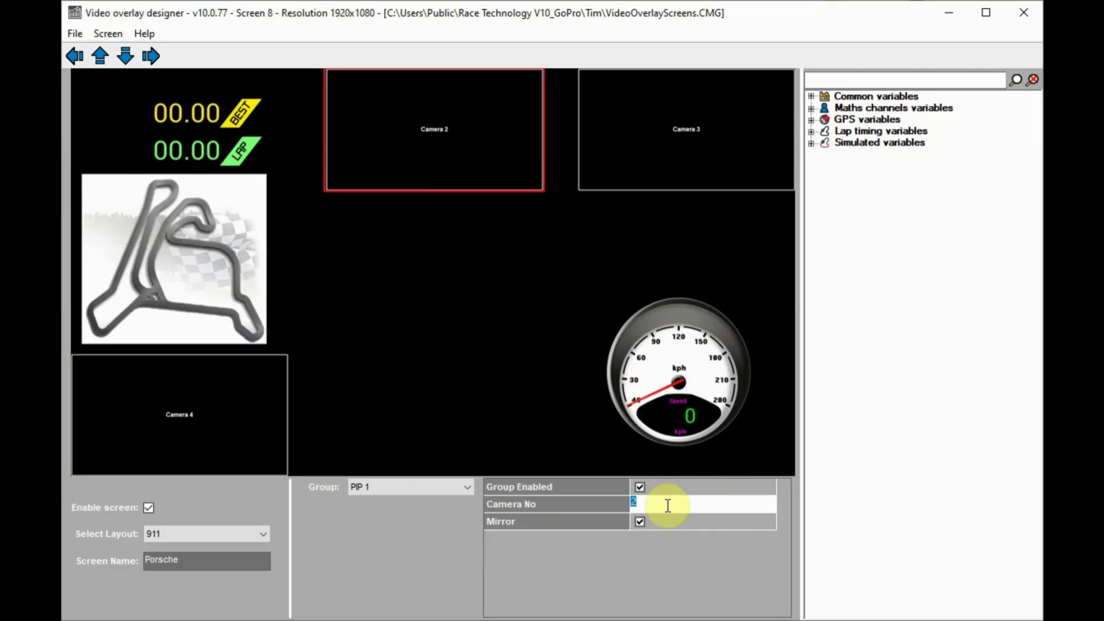
{"action": "type", "text": "3"}
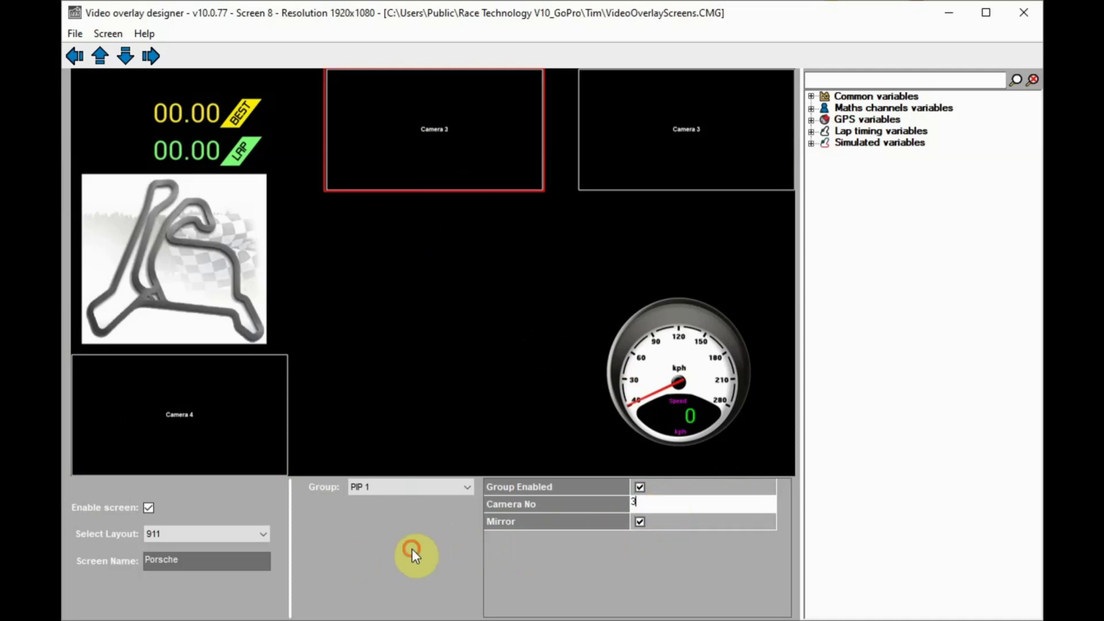
{"action": "left_click", "coordinate": [681, 131]}
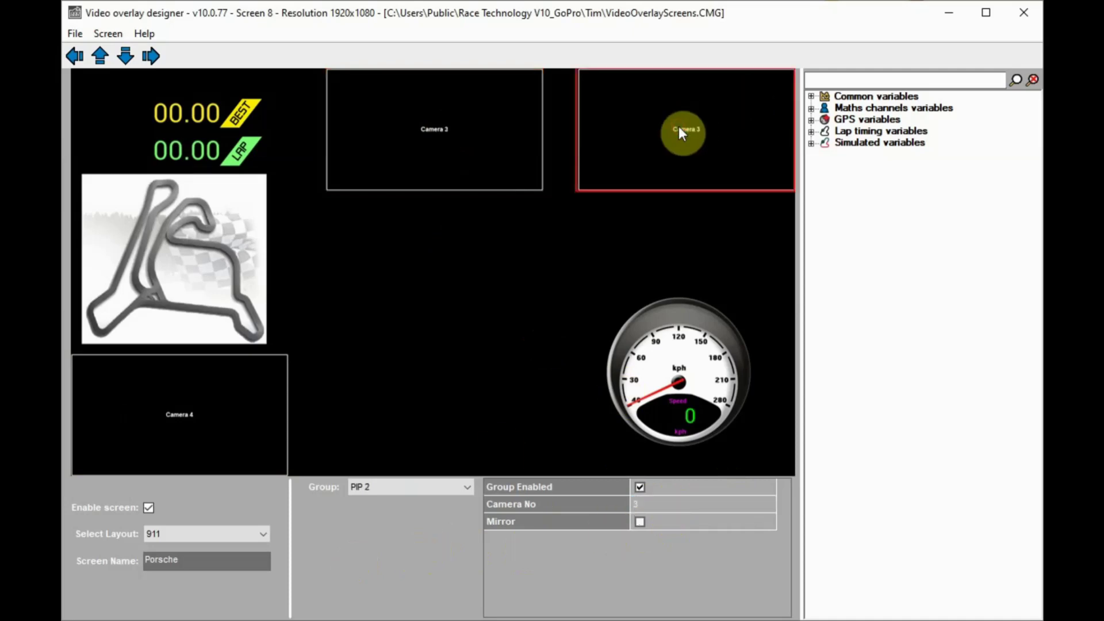
{"action": "left_click", "coordinate": [660, 503]}
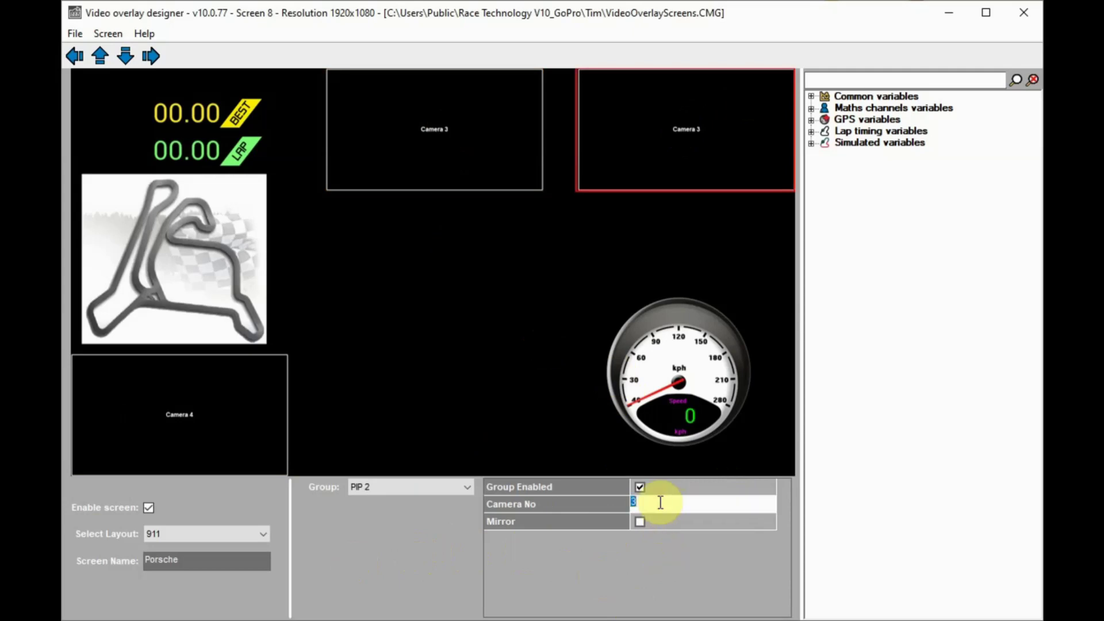
Deselect the PIP 2 window and close the overlay designer
{"action": "left_click", "coordinate": [721, 264]}
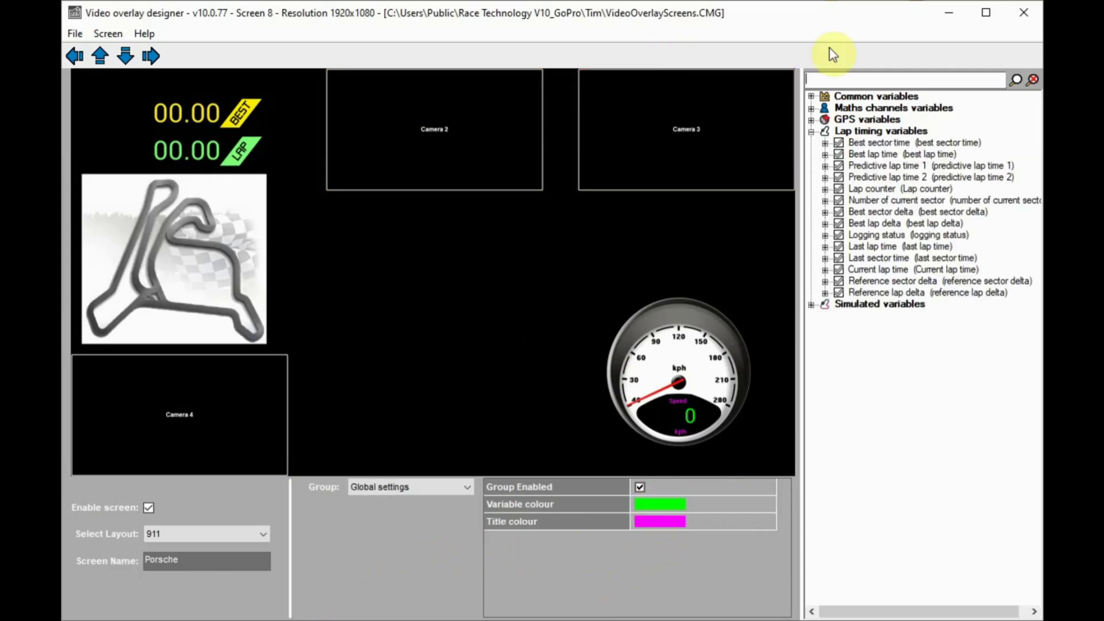
{"action": "left_click", "coordinate": [1028, 22]}
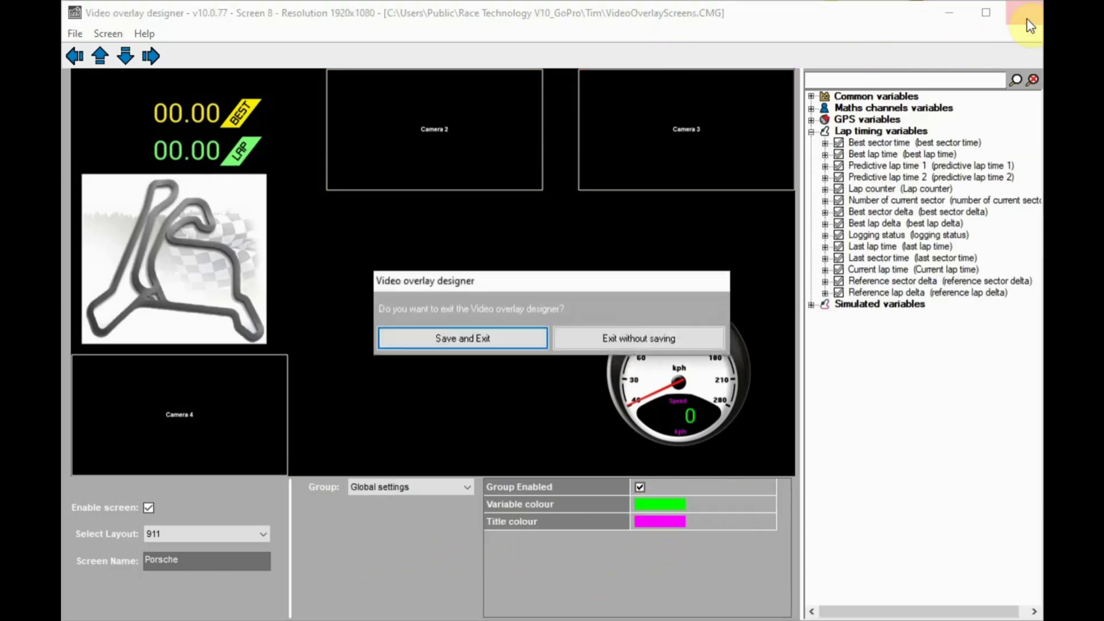
Save the overlay screens on exit and open the loaded run's settings at the upper left
{"action": "left_click", "coordinate": [477, 343]}
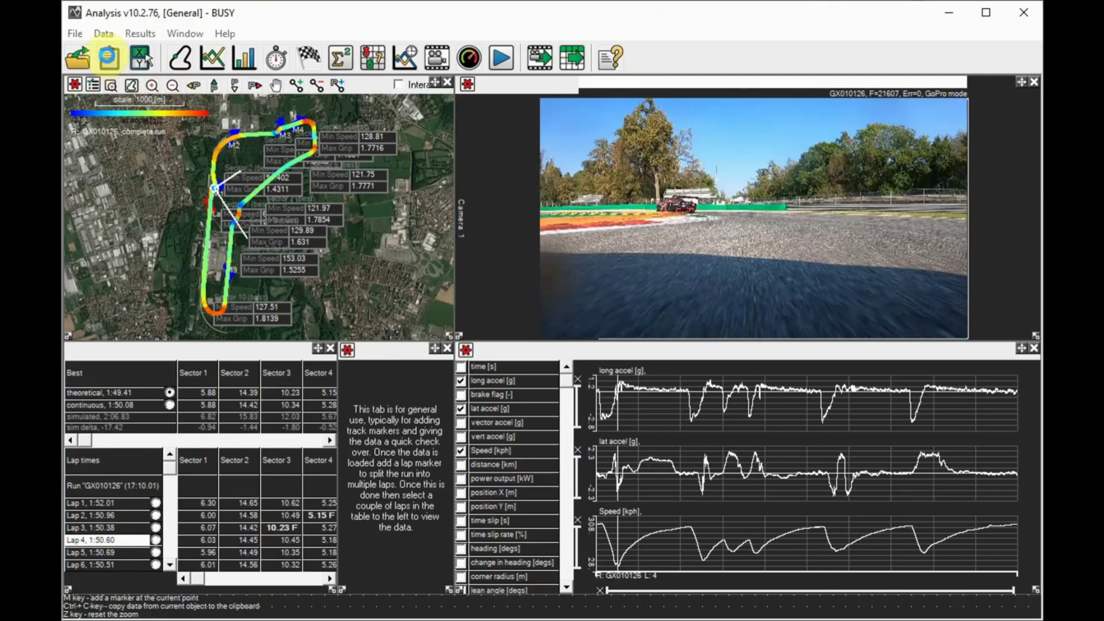
{"action": "left_click", "coordinate": [108, 57]}
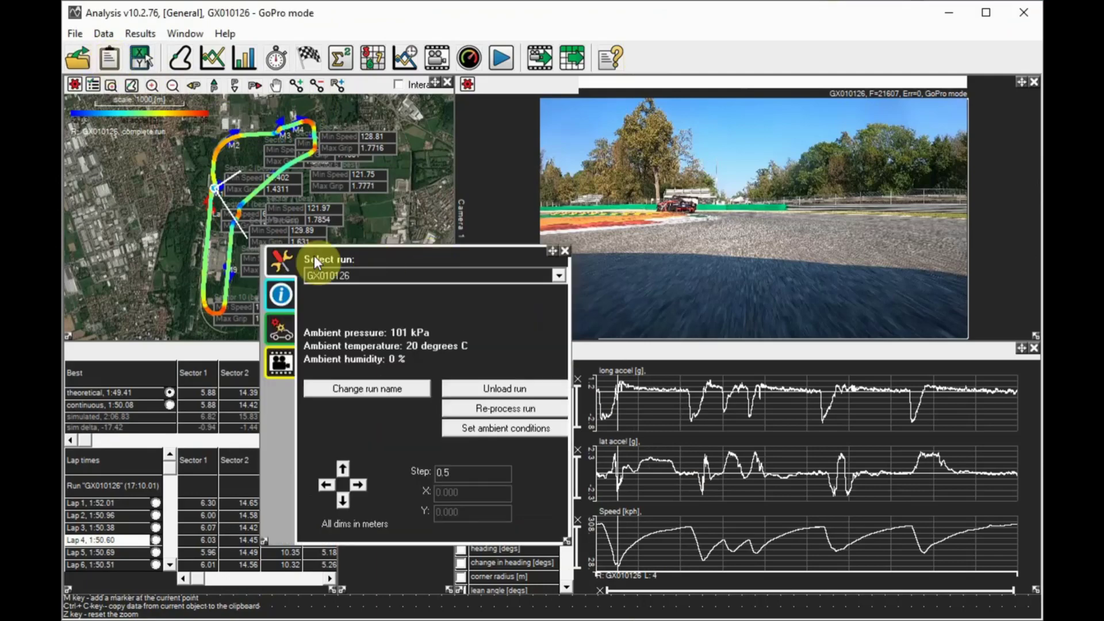
{"action": "left_click_drag", "start_coordinate": [551, 252], "coordinate": [364, 115]}
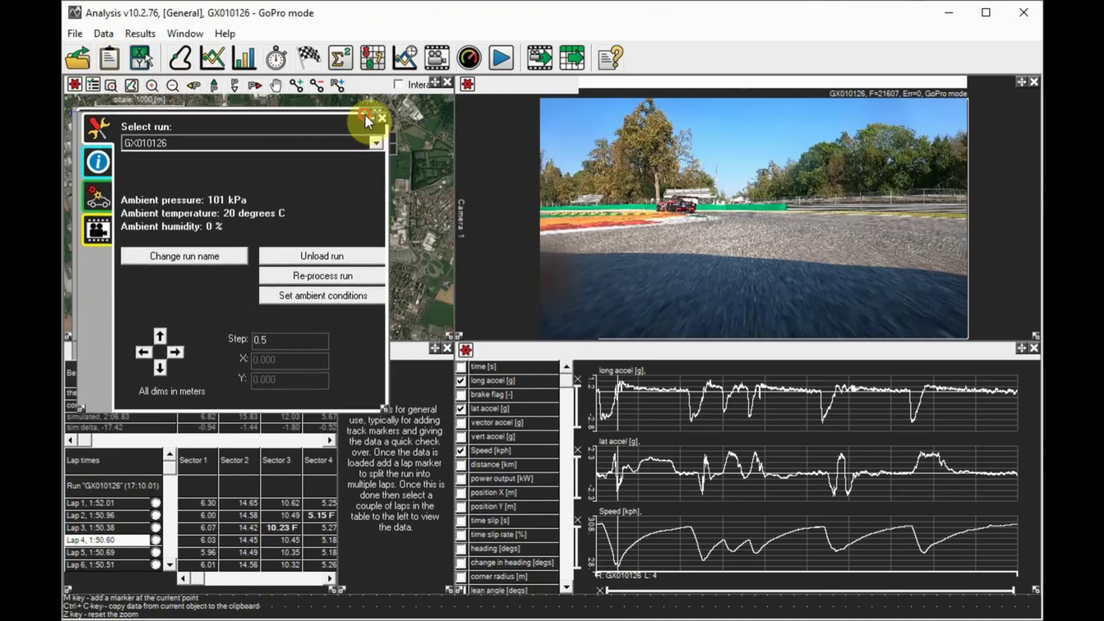
Enlarge the run's video settings and choose the unused Camera 1 slot
{"action": "left_click", "coordinate": [103, 229]}
{"action": "left_click_drag", "start_coordinate": [383, 409], "coordinate": [581, 567]}
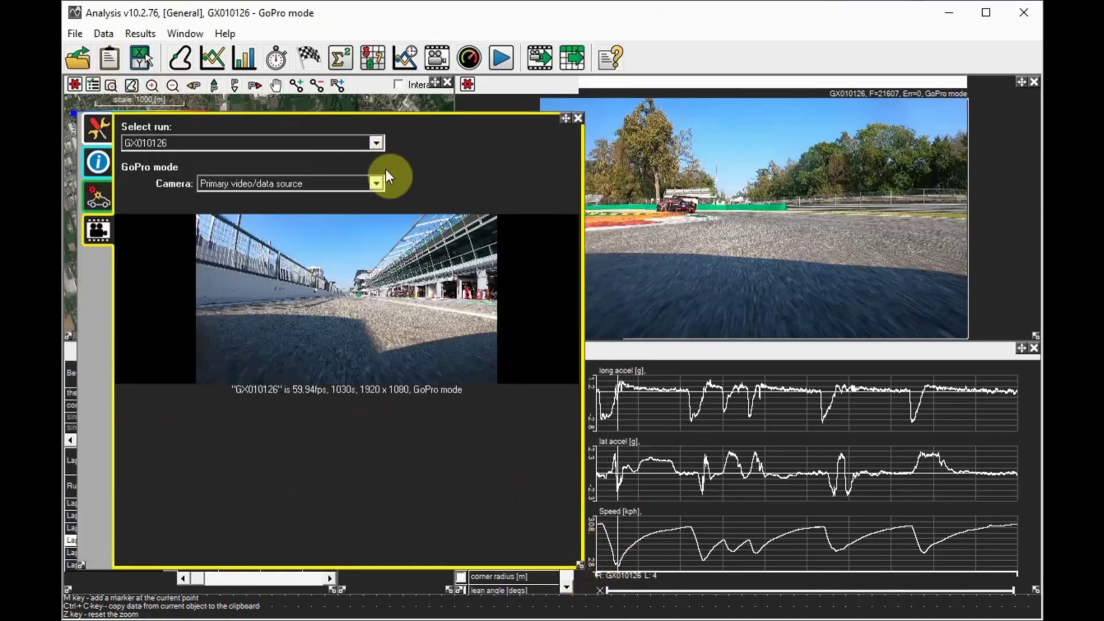
{"action": "left_click", "coordinate": [374, 186]}
{"action": "left_click", "coordinate": [319, 211]}
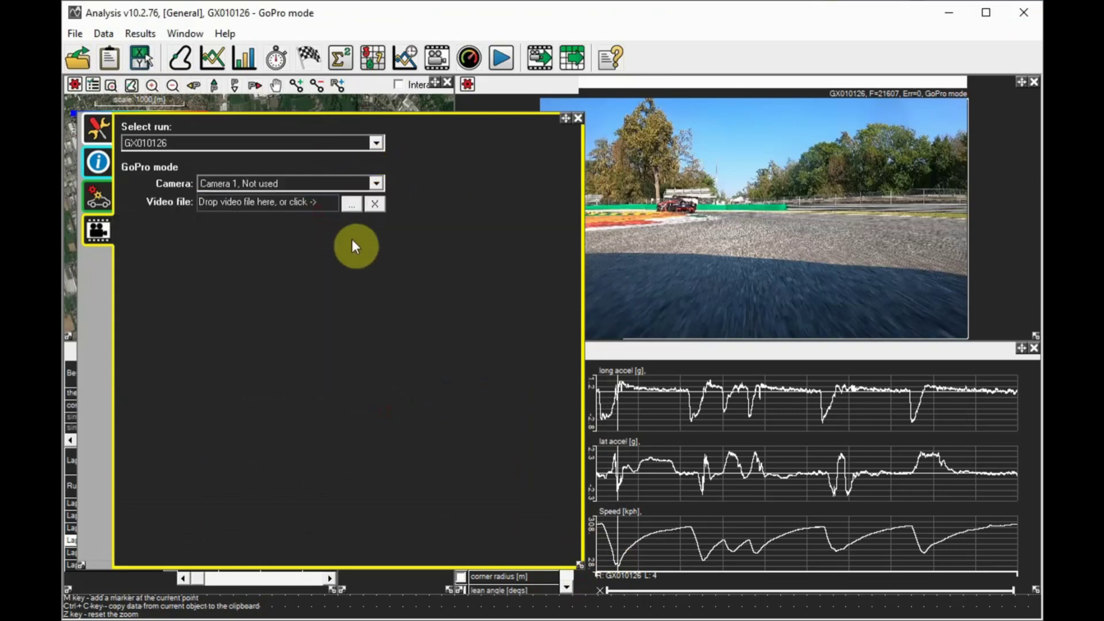
Manually load GP_0200_Joined.MP4 into Camera 1 and accept its preview and synchronisation
{"action": "left_click", "coordinate": [352, 204]}
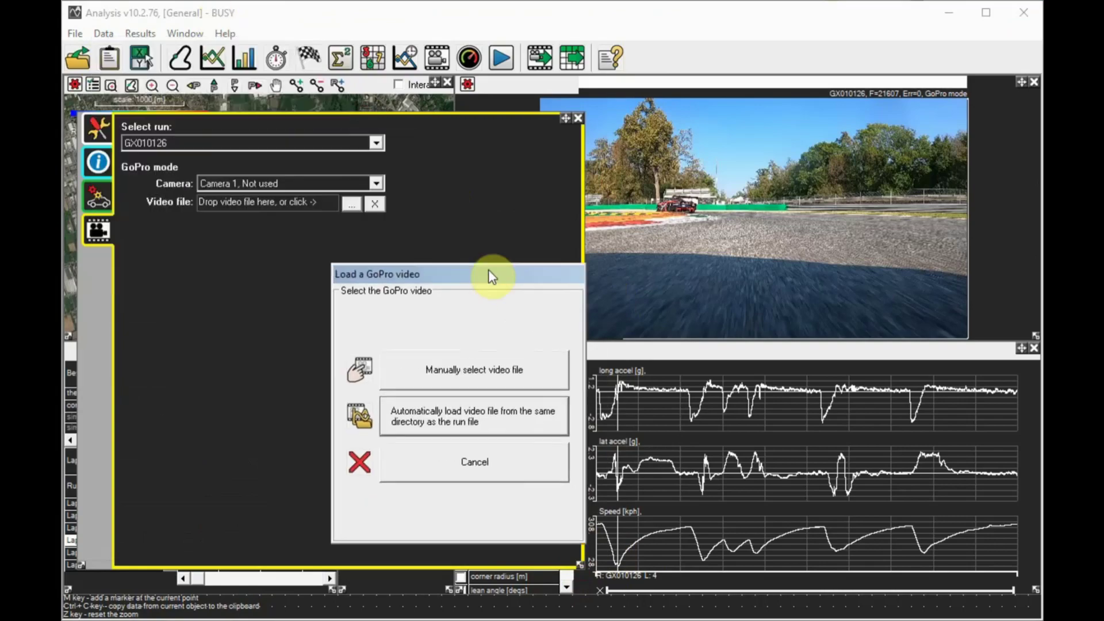
{"action": "left_click_drag", "start_coordinate": [493, 275], "coordinate": [514, 239]}
{"action": "left_click", "coordinate": [532, 337]}
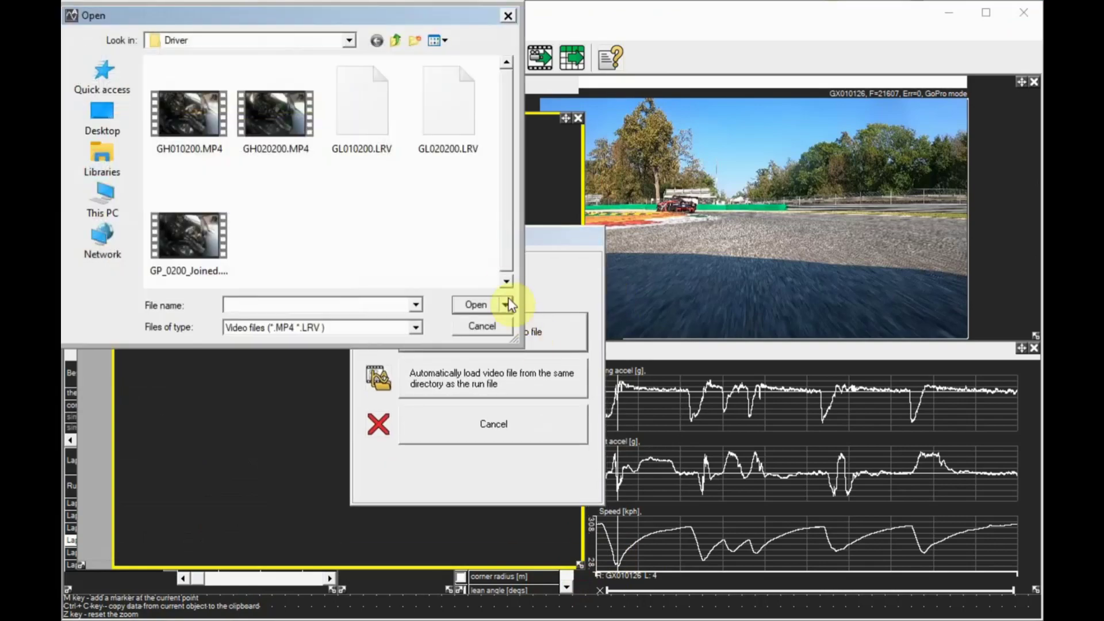
{"action": "left_click", "coordinate": [190, 236]}
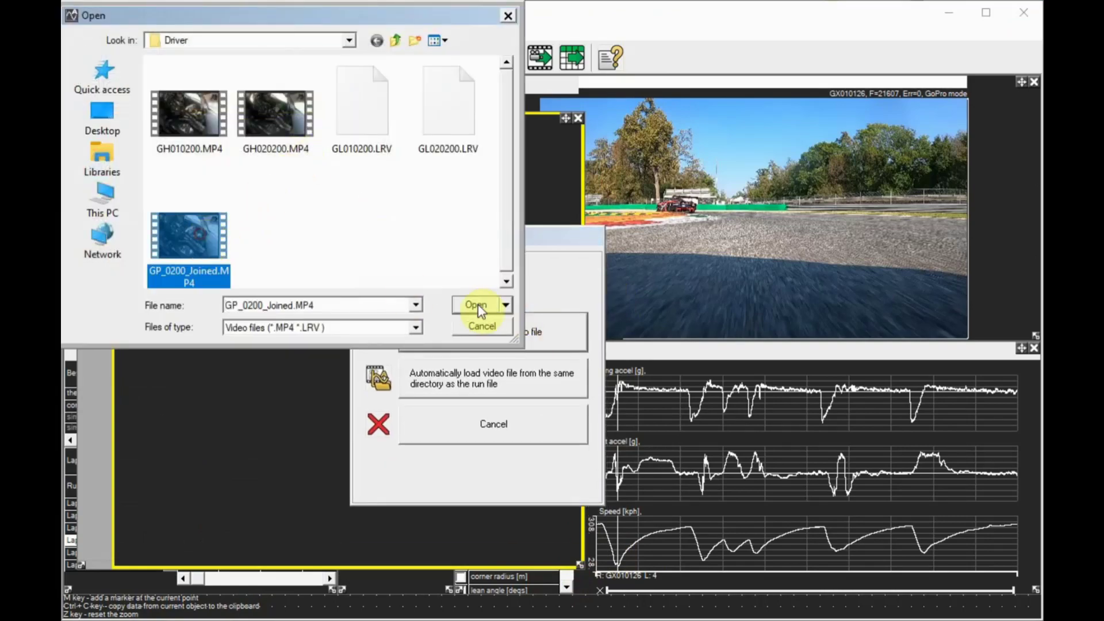
{"action": "left_click", "coordinate": [483, 304]}
{"action": "left_click", "coordinate": [475, 414]}
{"action": "left_click", "coordinate": [553, 323]}
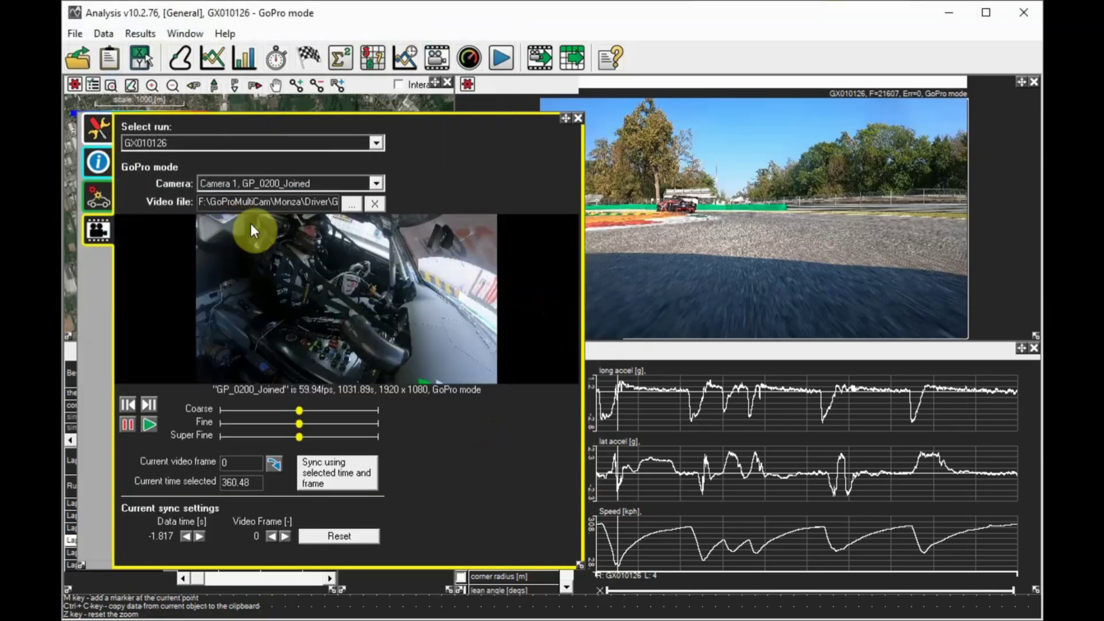
Switch to the Camera 2 slot and start a manual video file selection
{"action": "left_click", "coordinate": [378, 183]}
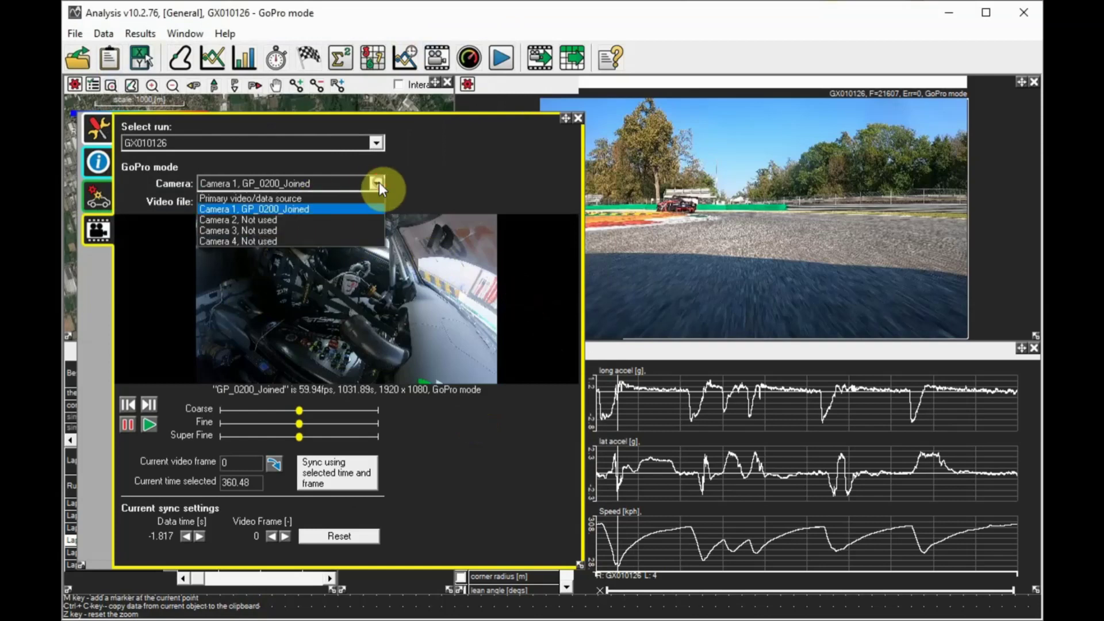
{"action": "left_click", "coordinate": [296, 219]}
{"action": "left_click", "coordinate": [352, 204]}
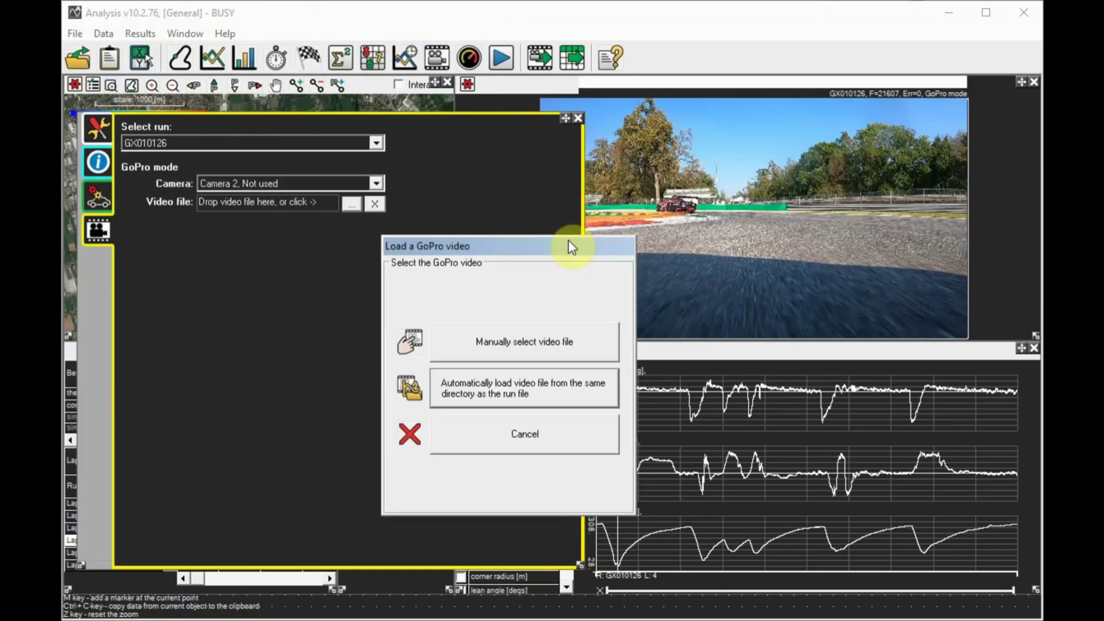
{"action": "left_click", "coordinate": [548, 338]}
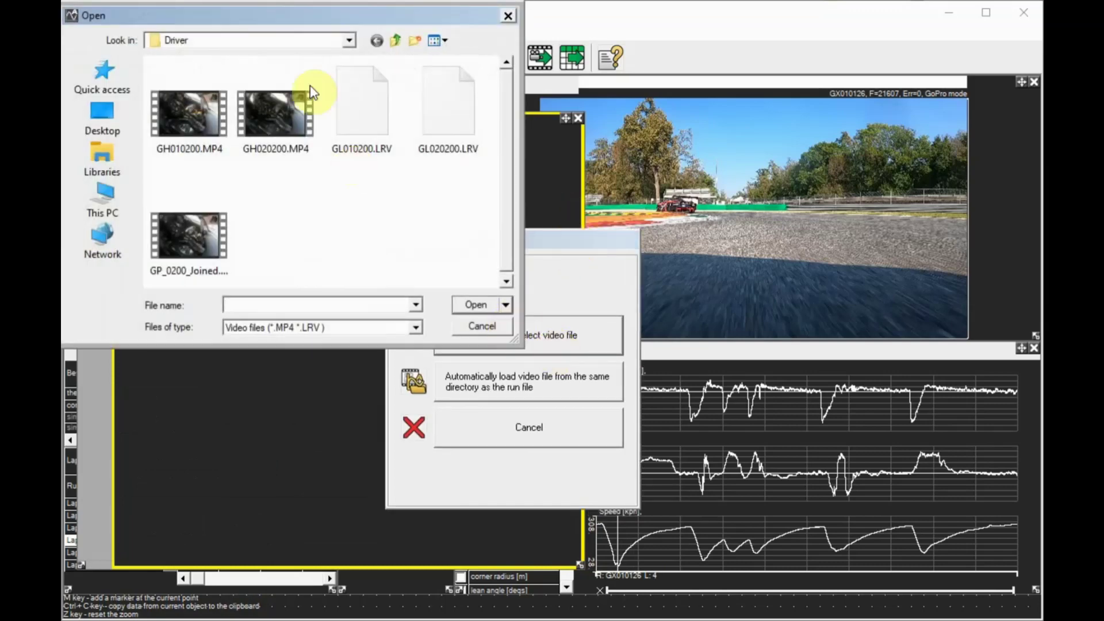
Open Monza > Rear > GL010120.LRV and accept its preview and synchronisation
{"action": "left_click", "coordinate": [296, 39]}
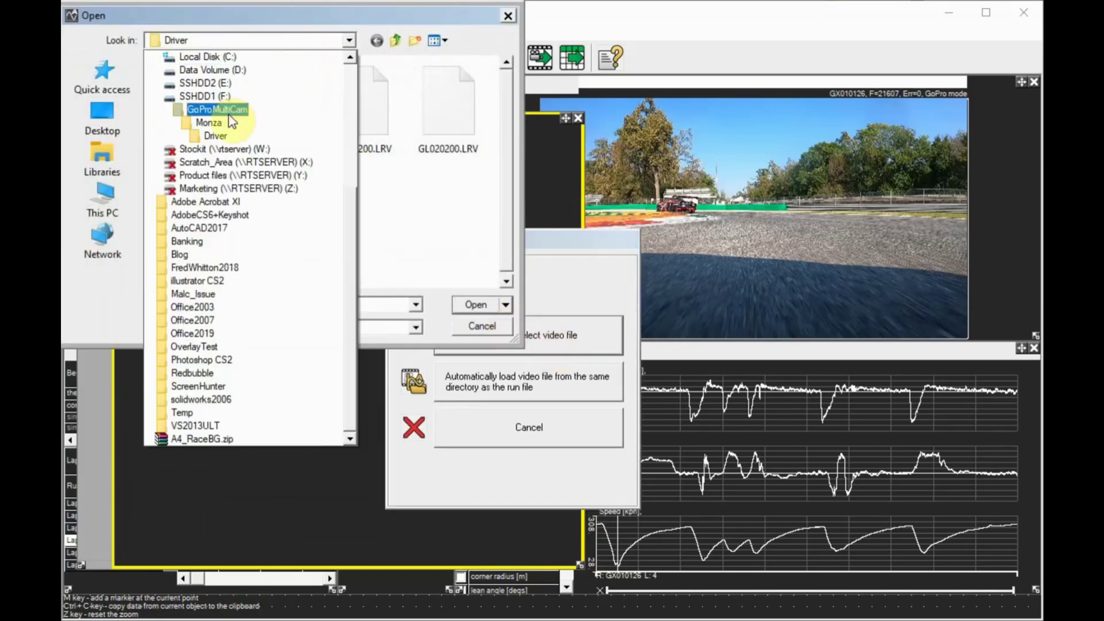
{"action": "left_click", "coordinate": [261, 122]}
{"action": "double_click", "coordinate": [278, 118]}
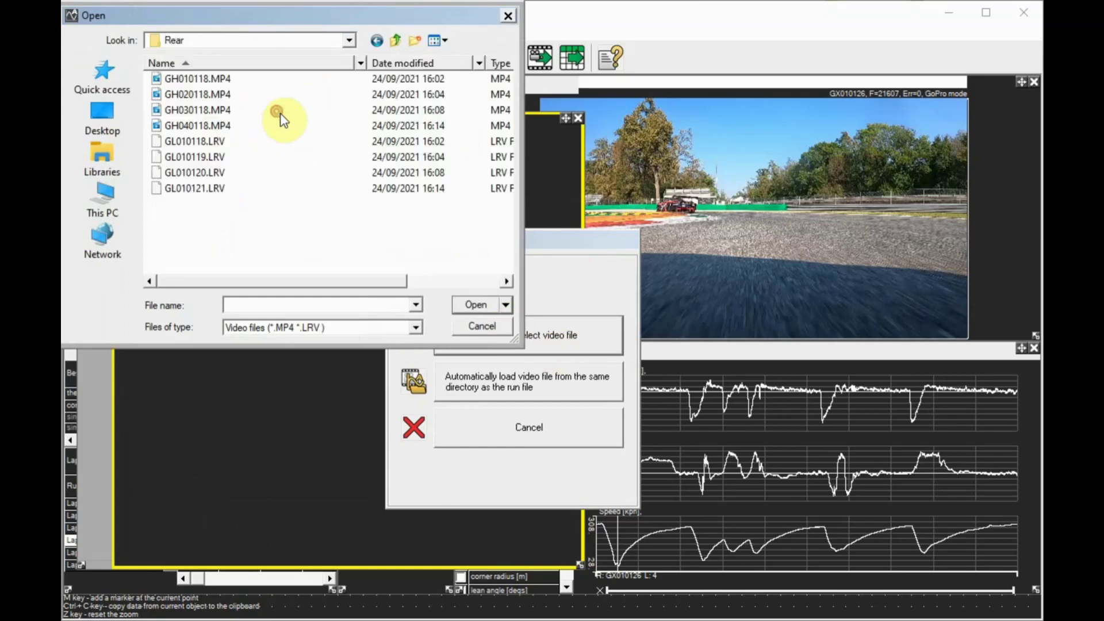
{"action": "left_click", "coordinate": [203, 174]}
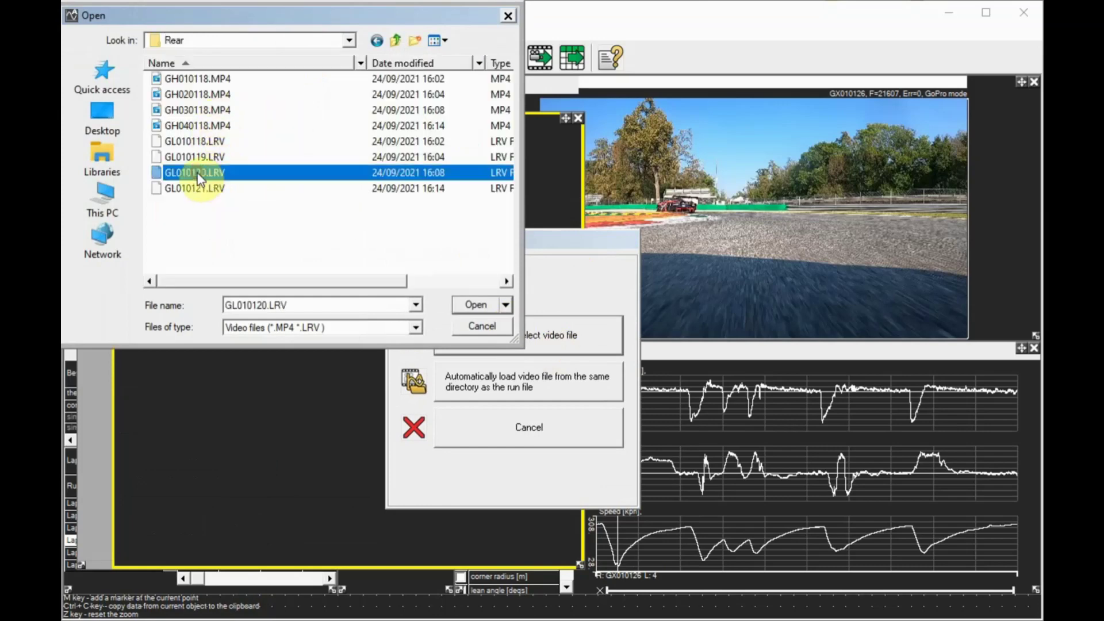
{"action": "left_click", "coordinate": [471, 306]}
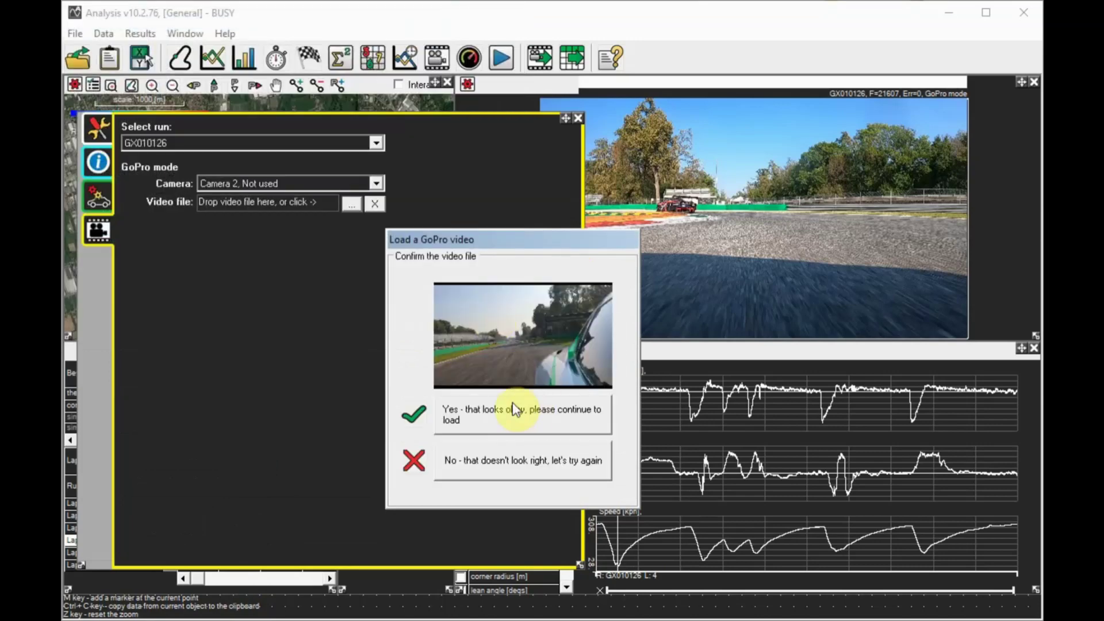
{"action": "left_click", "coordinate": [514, 411]}
{"action": "left_click", "coordinate": [552, 323]}
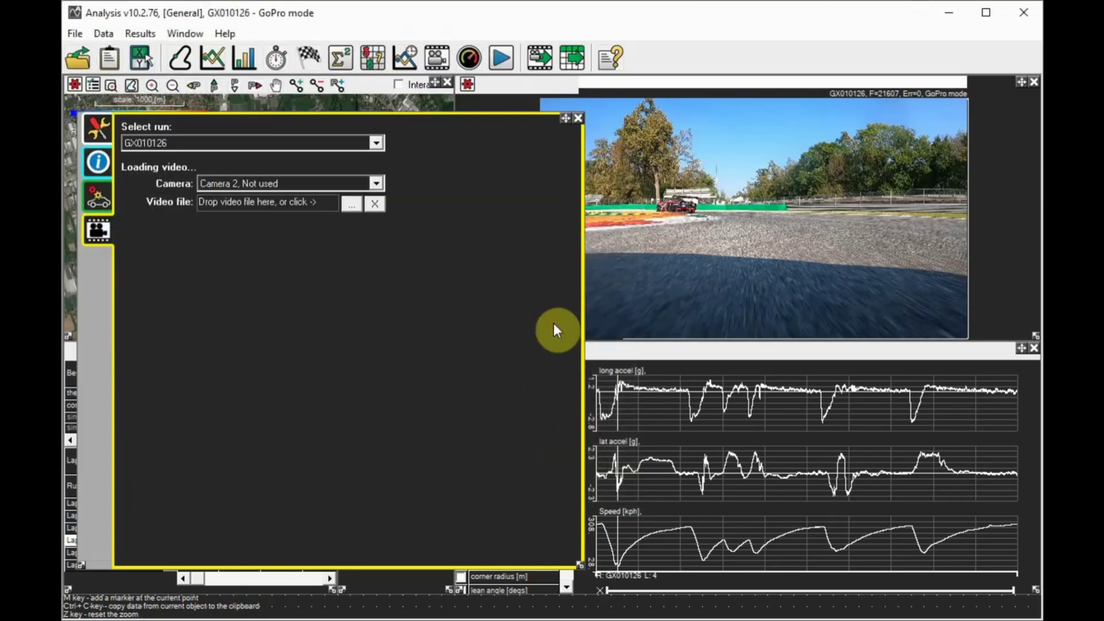
Close the video setup, move playback along the lap, and export with the Road course layout
{"action": "left_click", "coordinate": [578, 118]}
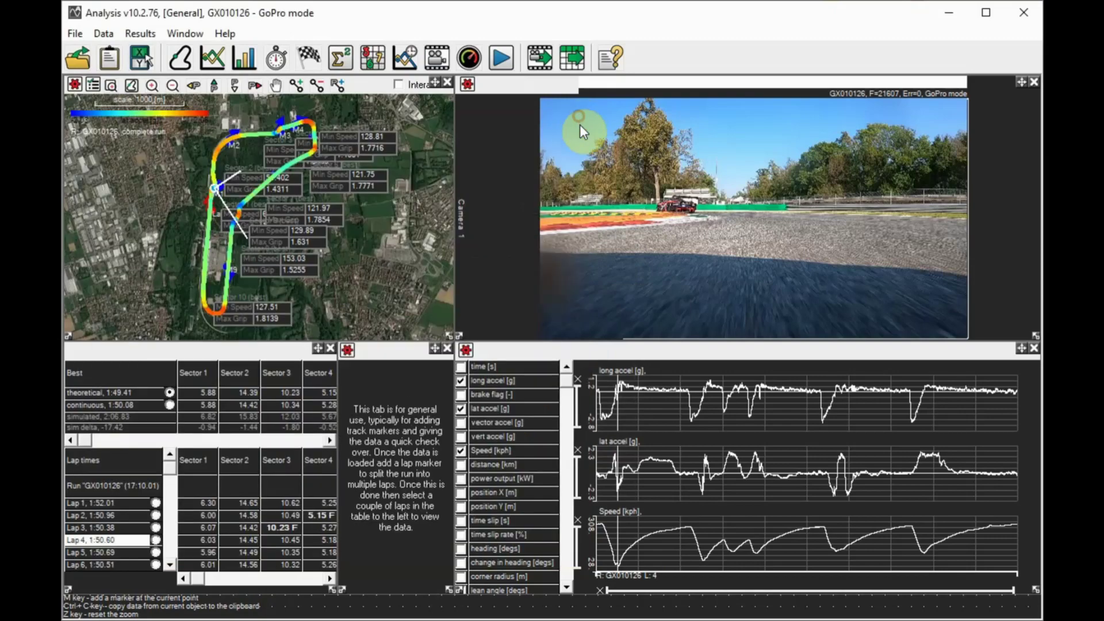
{"action": "left_click", "coordinate": [648, 401]}
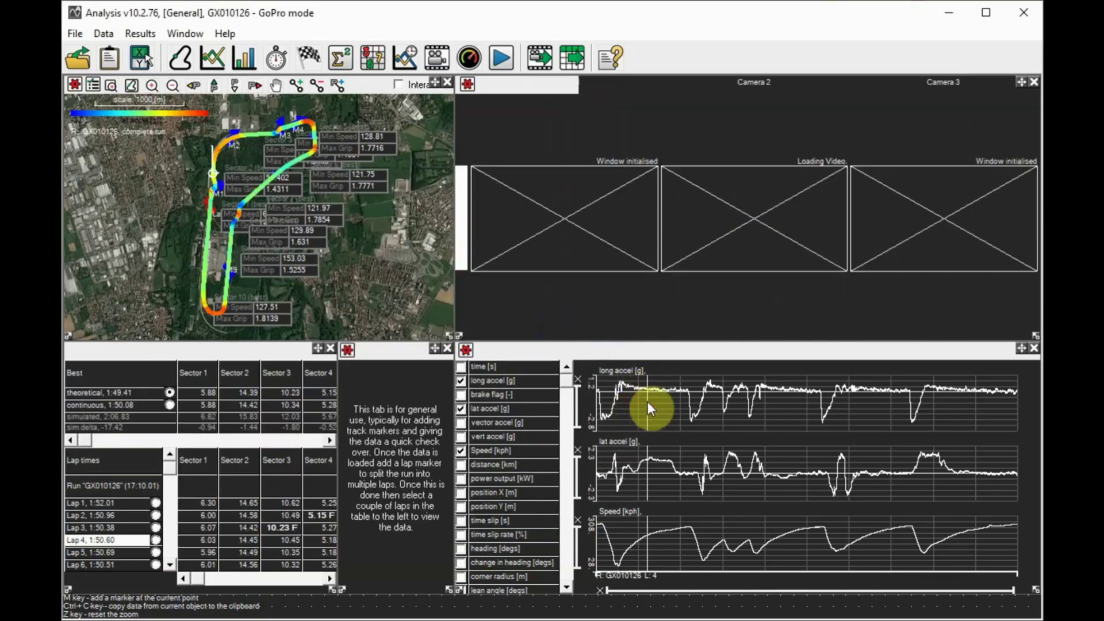
{"action": "left_click_drag", "start_coordinate": [706, 407], "coordinate": [739, 406]}
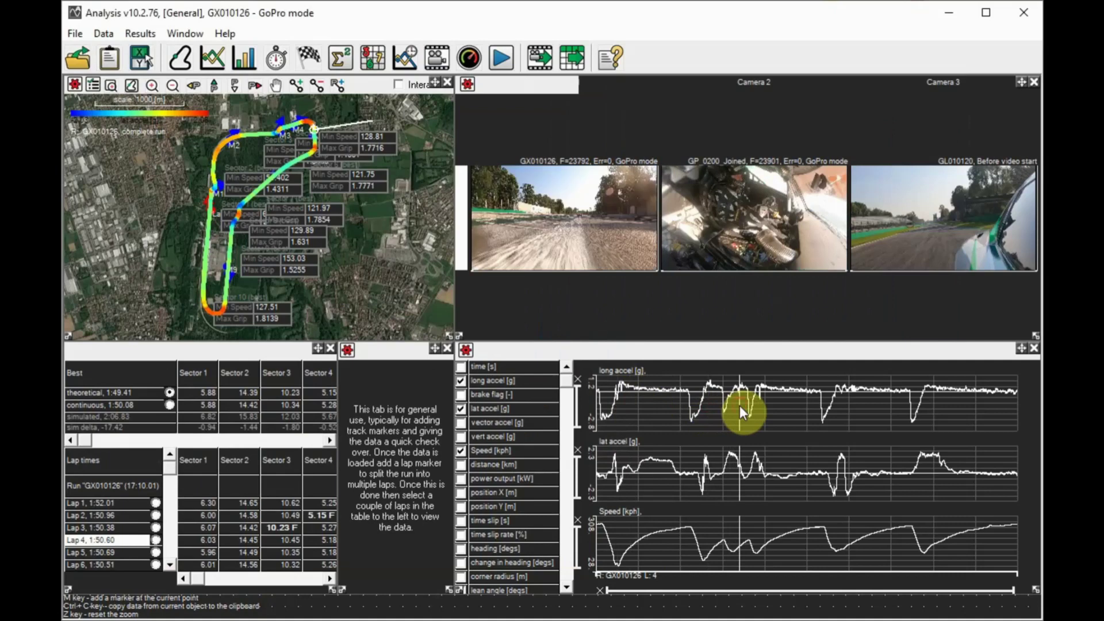
{"action": "left_click", "coordinate": [539, 57]}
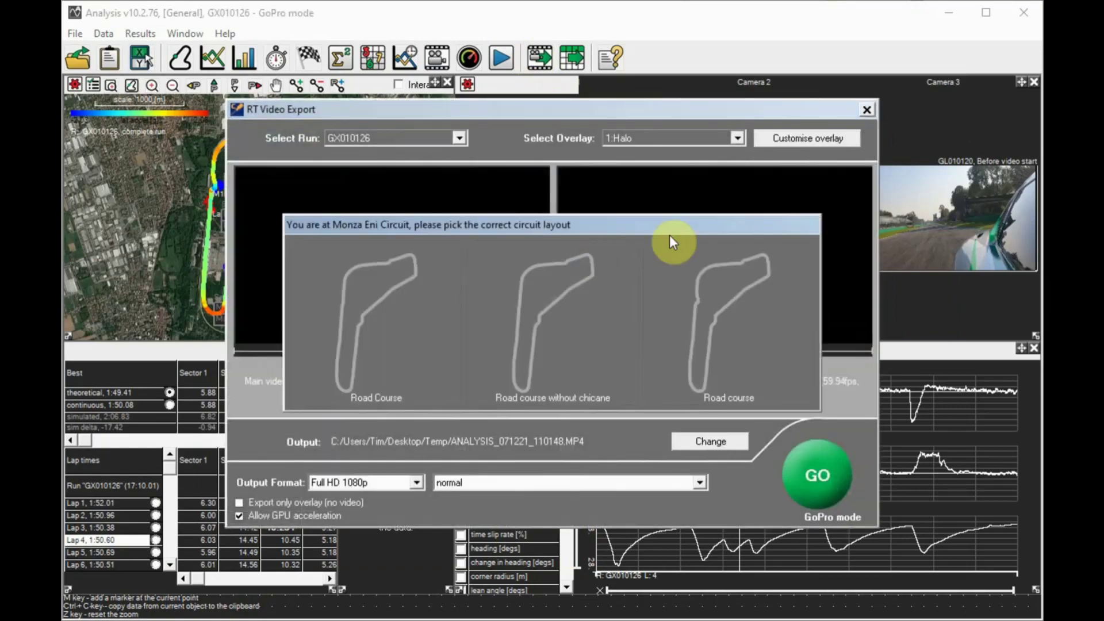
{"action": "left_click", "coordinate": [730, 300]}
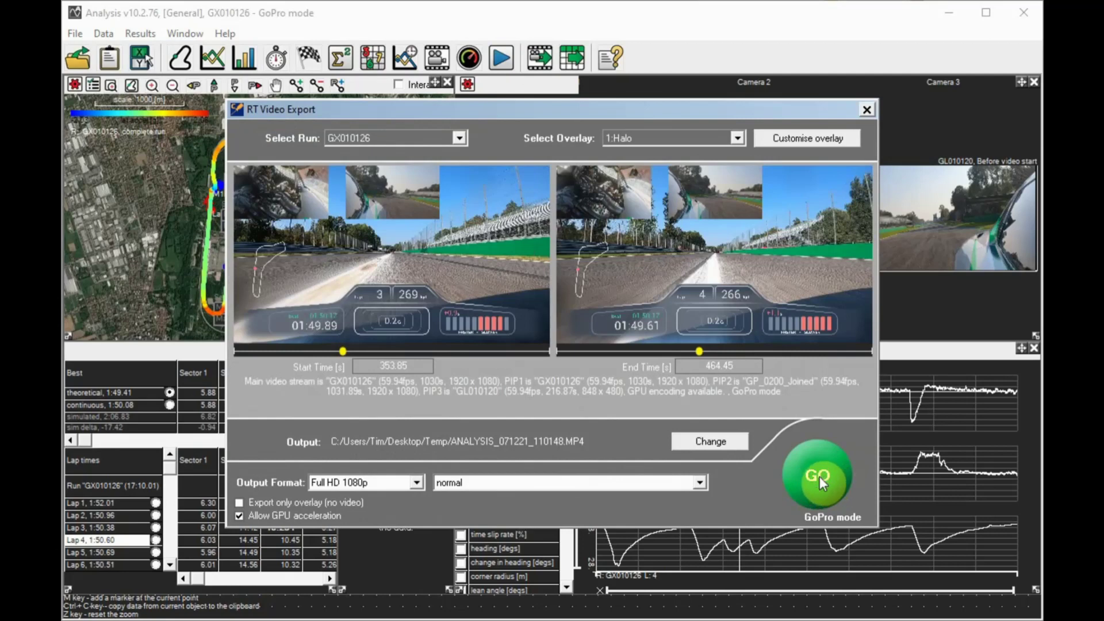
{"action": "left_click", "coordinate": [737, 138]}
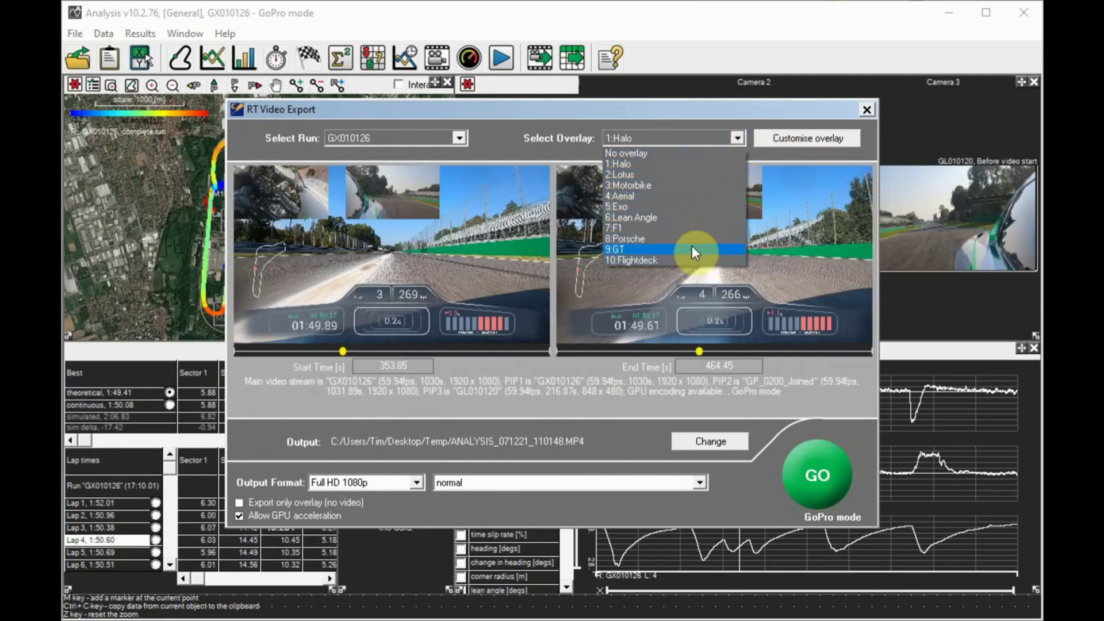
{"action": "left_click", "coordinate": [523, 114]}
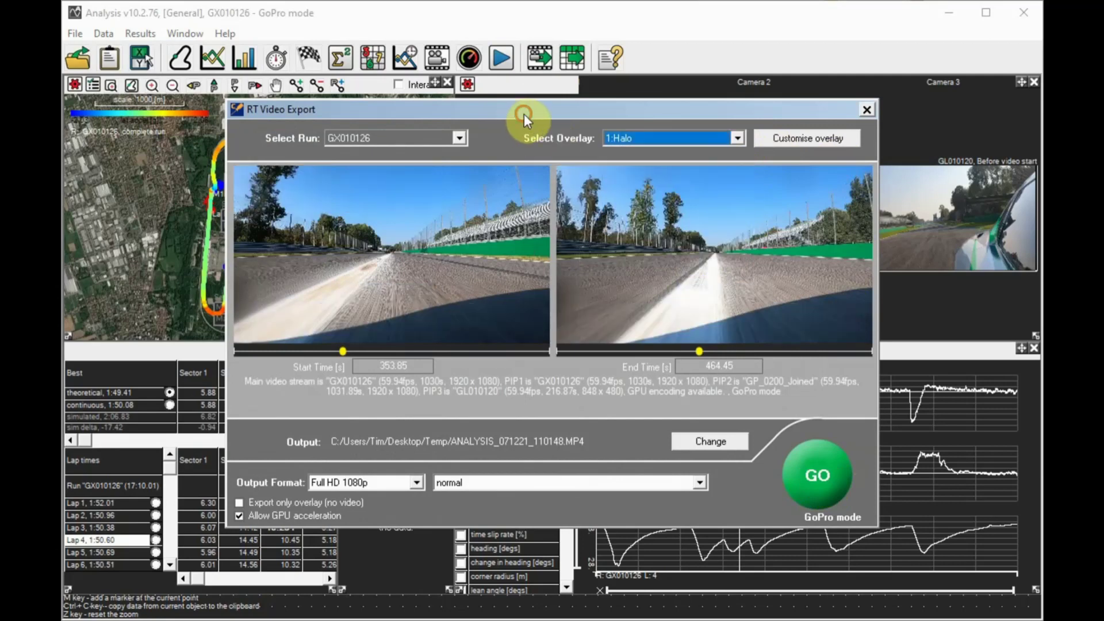